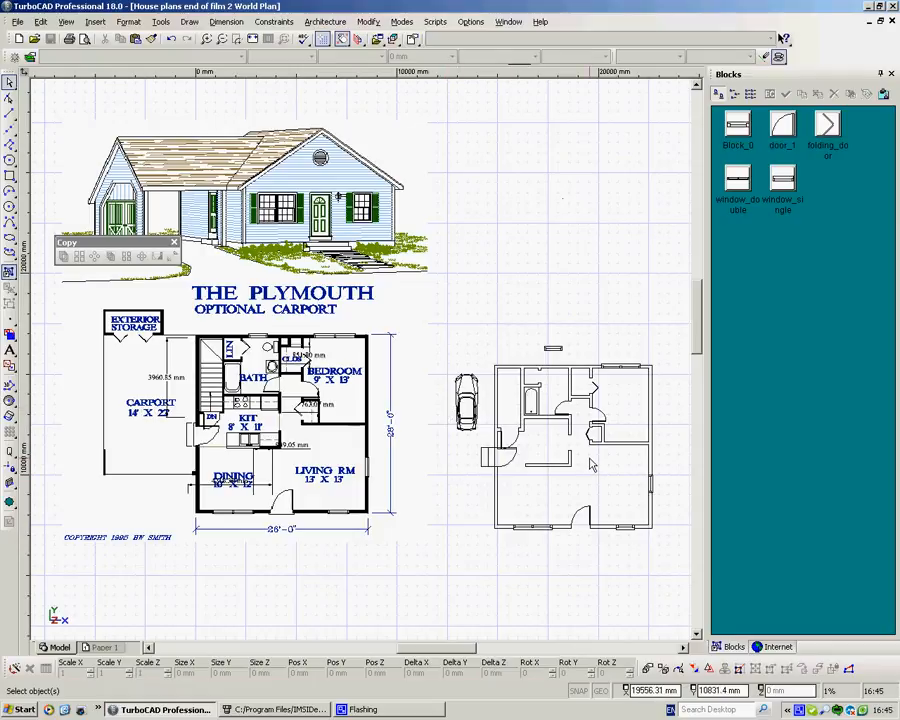
Step: Draw a rectangle of about 954 by 240 mm around the window in the bathroom's outer wall on the reference plan
scroll(614, 435, "up", 1)
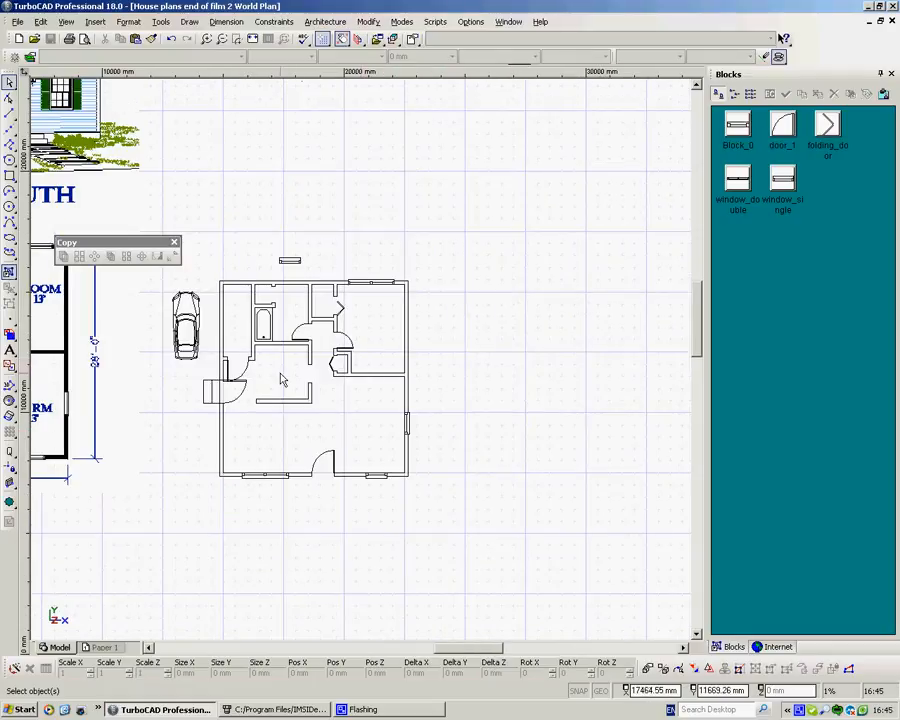
scroll(262, 370, "up", 1)
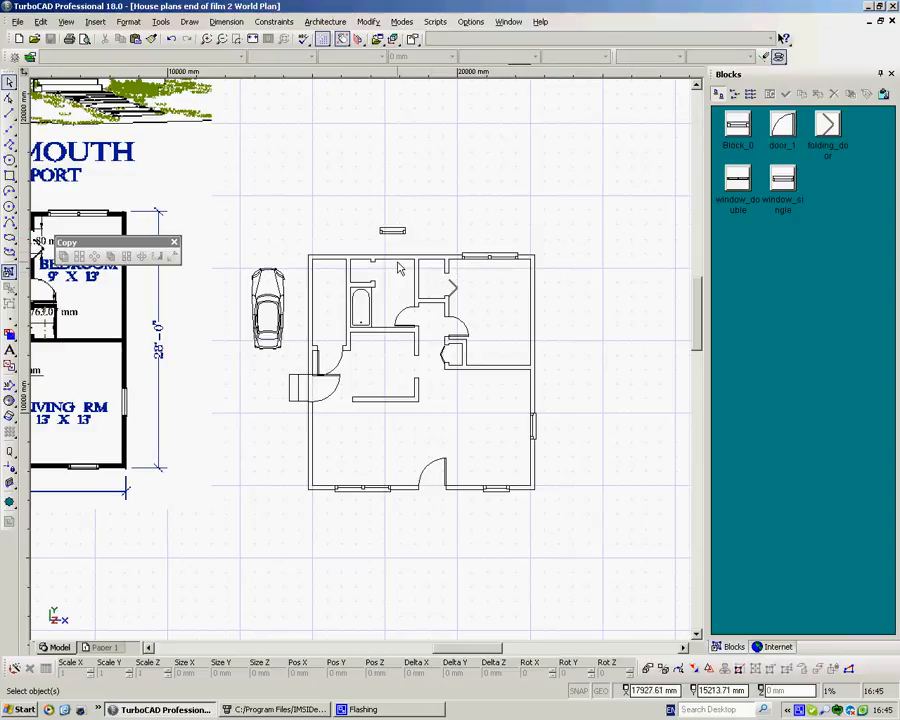
scroll(41, 235, "down", 2)
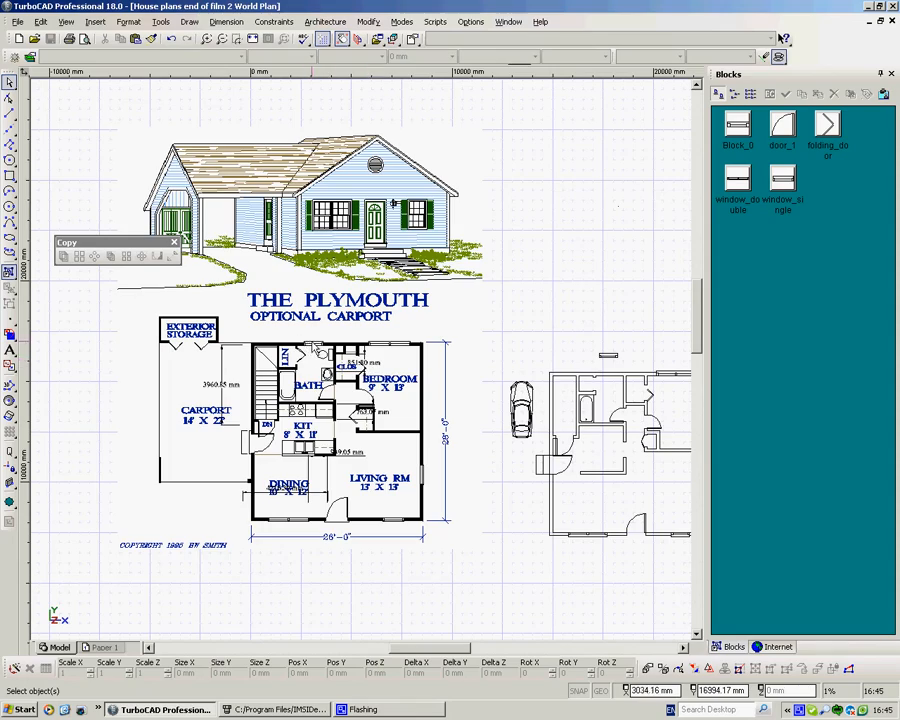
scroll(230, 250, "up", 4)
scroll(363, 364, "up", 1)
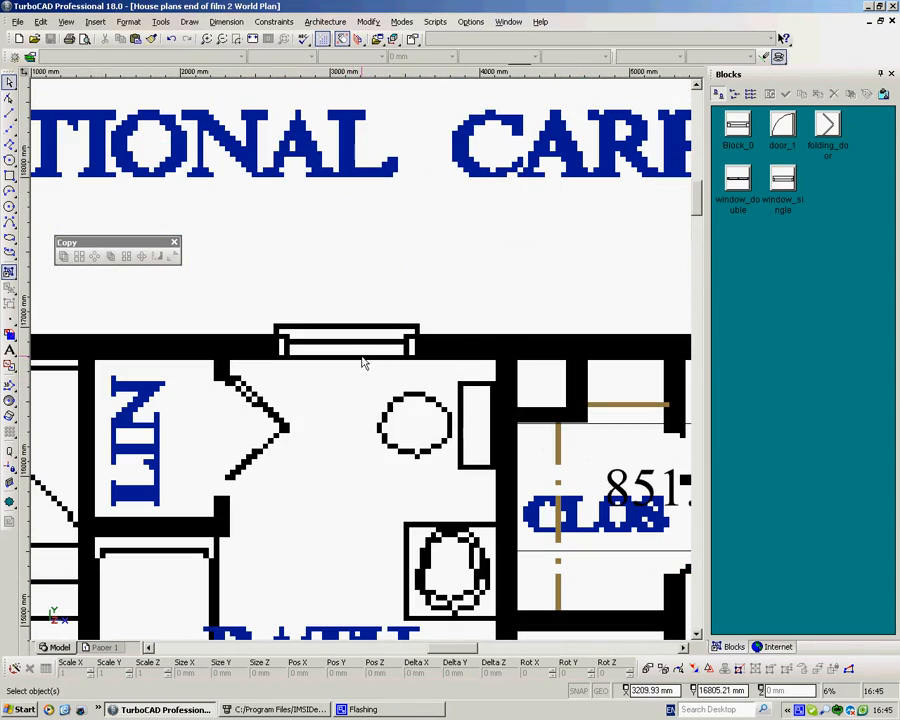
right_click(485, 250)
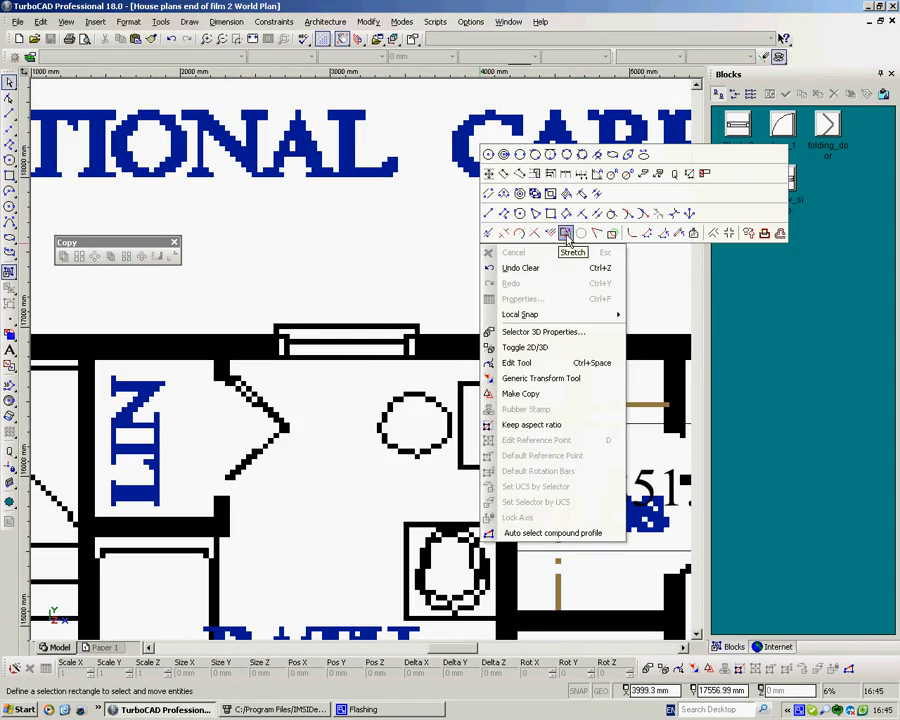
left_click(550, 213)
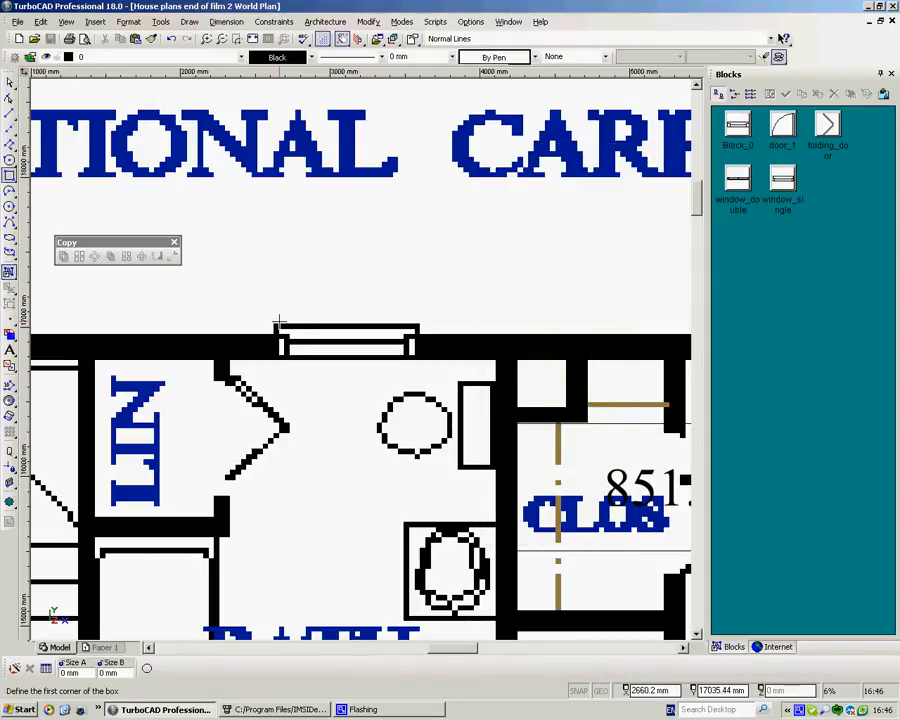
left_click(274, 325)
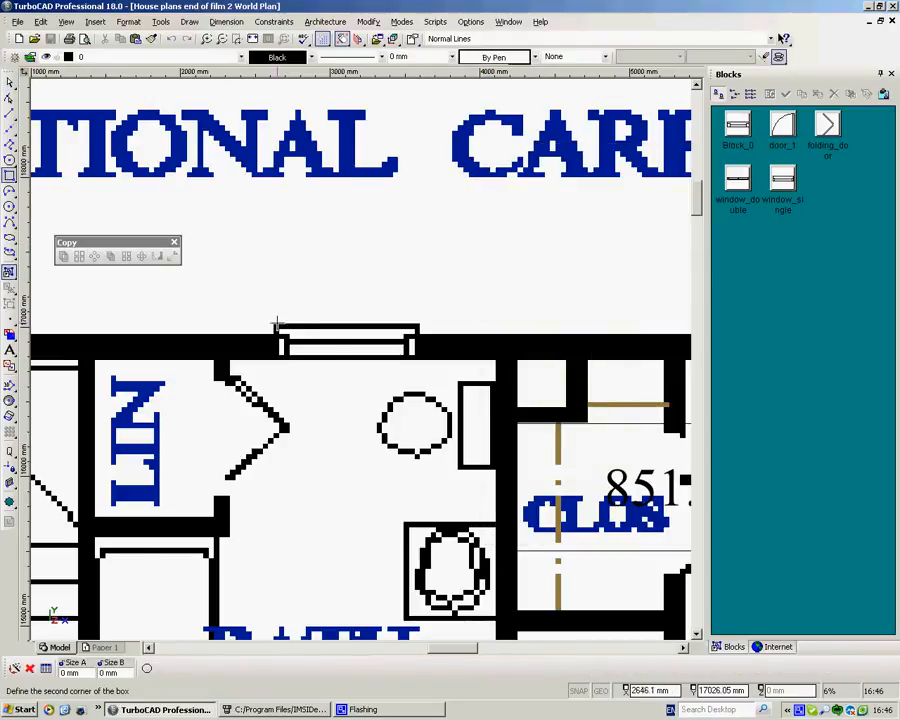
left_click(419, 357)
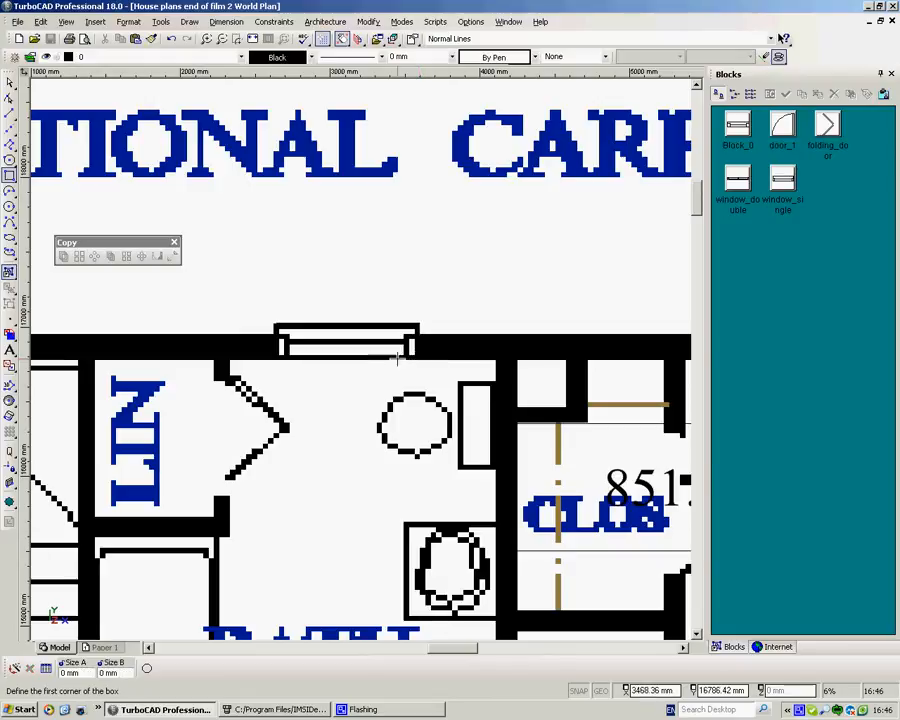
Step: Move the new rectangle into the empty space just above the bathroom window
key("space")
left_click(355, 323)
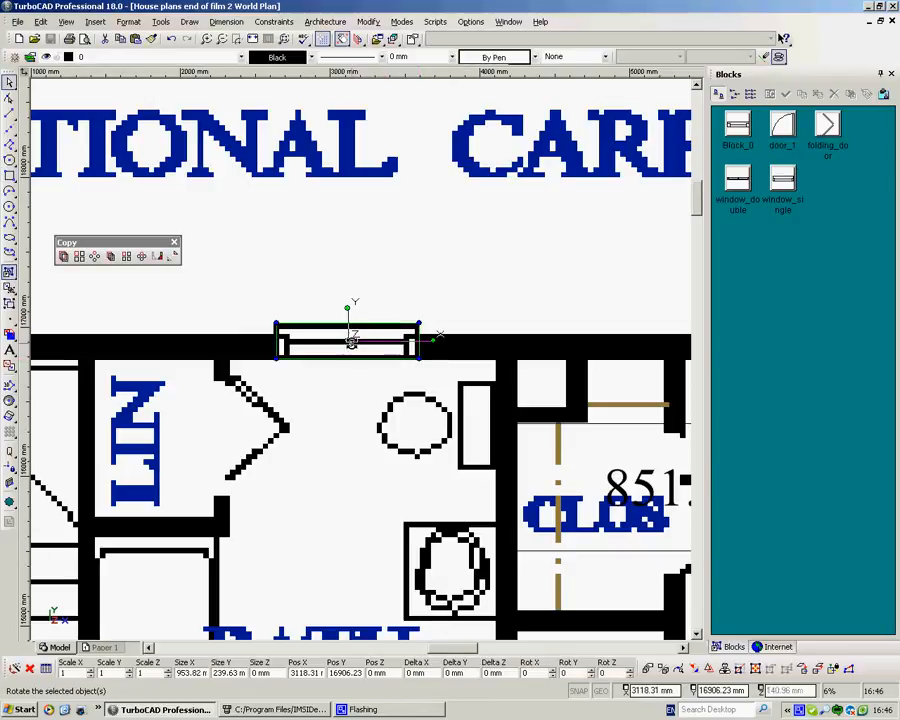
left_click(348, 341)
left_click(357, 266)
Step: Draw a horizontal line across the middle of the rectangle, from one short side to the other
right_click(480, 262)
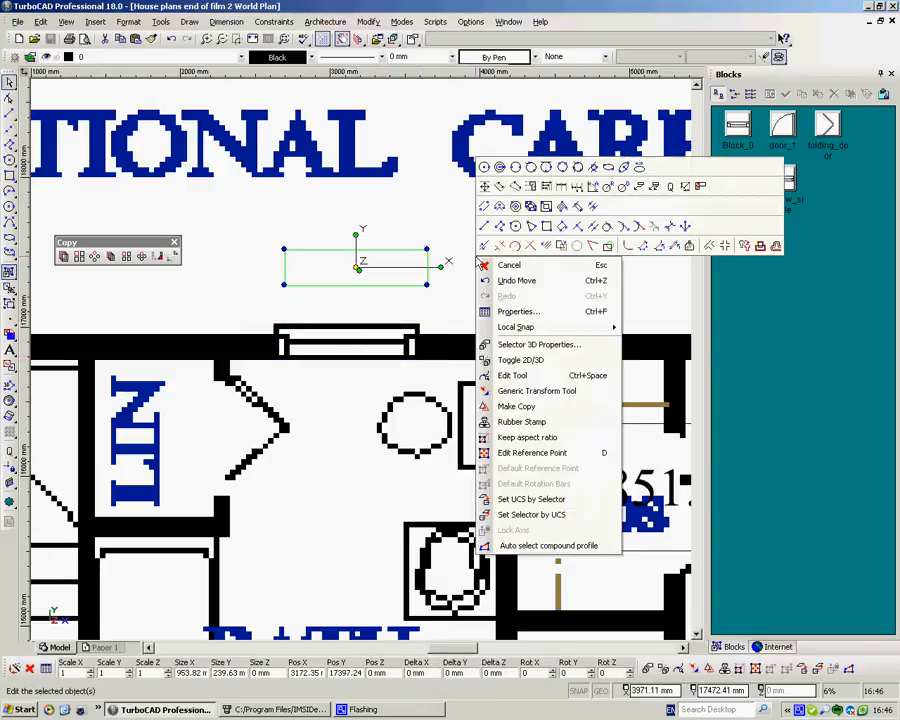
left_click(485, 225)
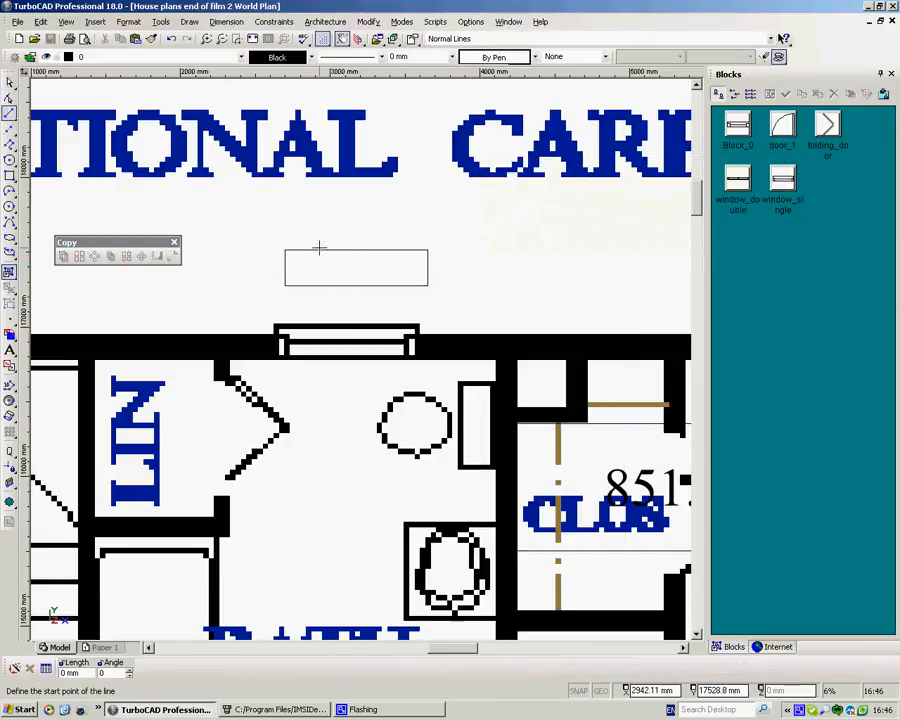
left_click(286, 266)
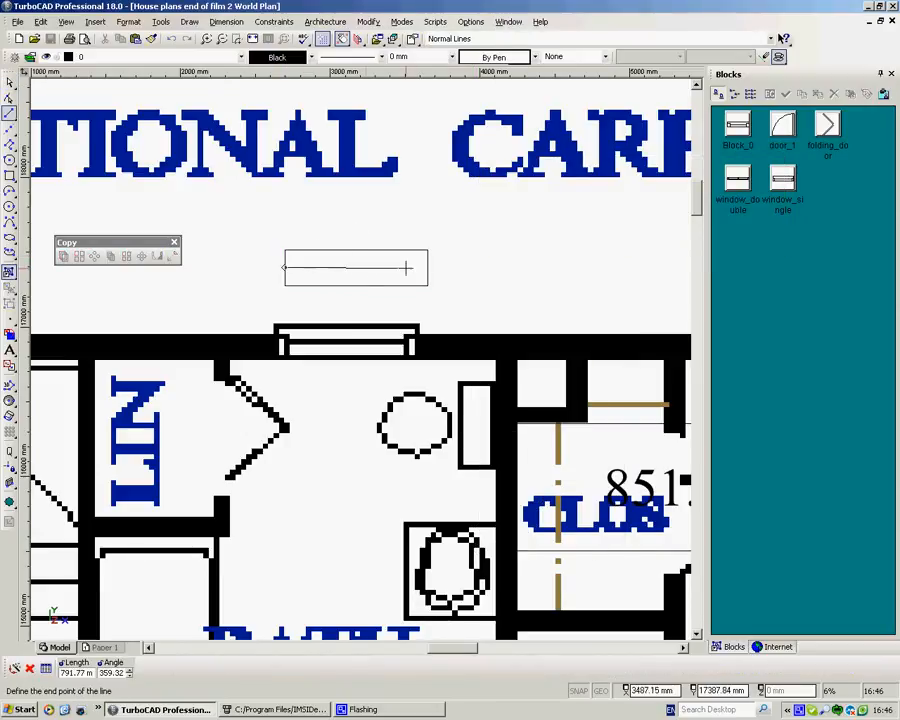
left_click(427, 267)
Step: Draw a small rectangle of about 96 by 167 mm inside the window outline, starting from its lower-left corner
right_click(411, 222)
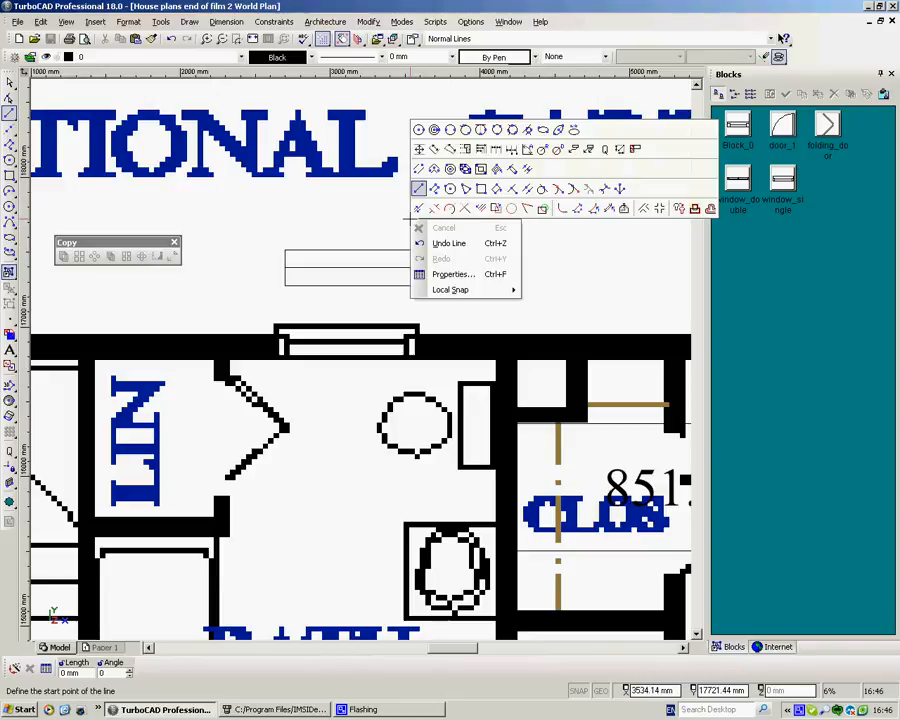
left_click(481, 189)
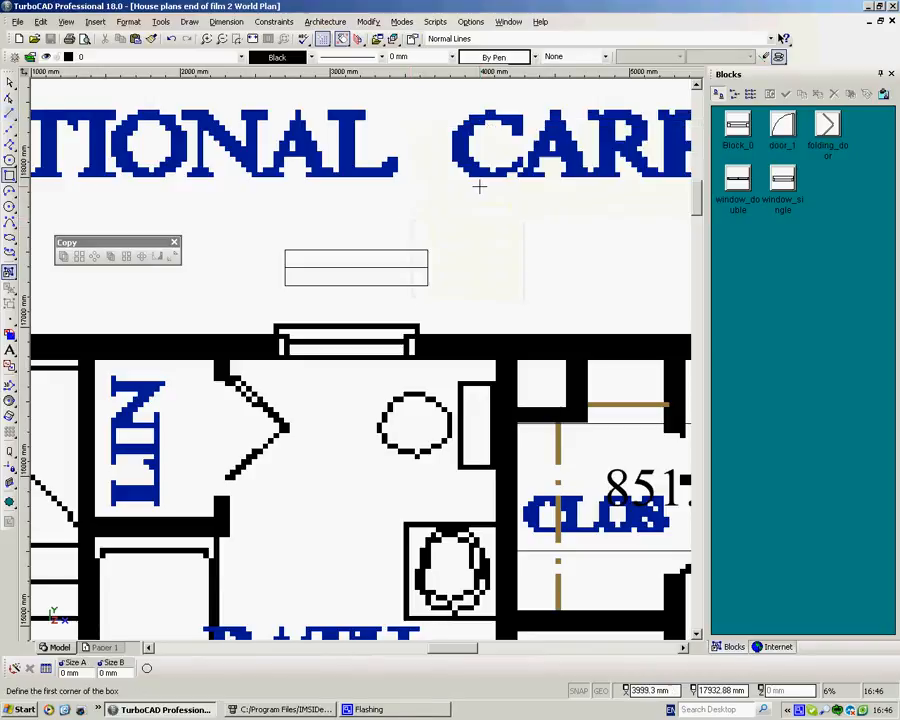
left_click(286, 285)
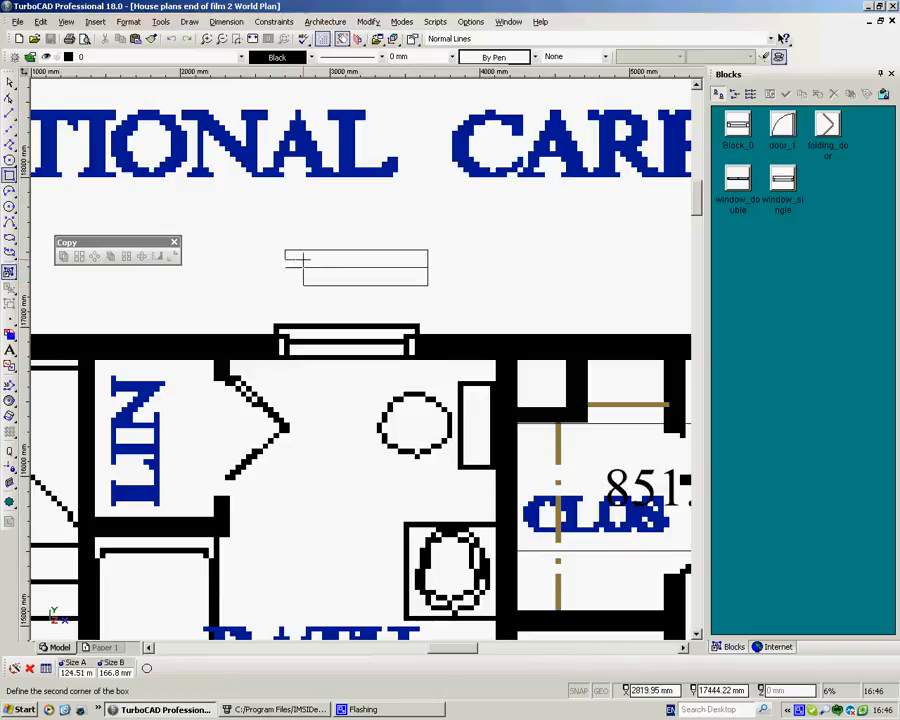
left_click(296, 259)
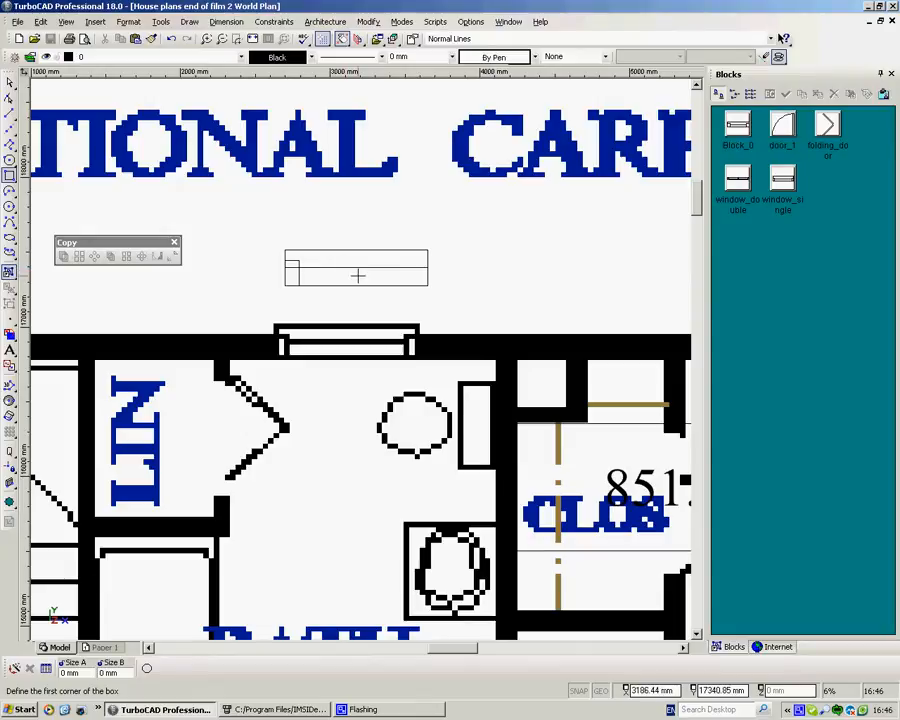
key("Escape")
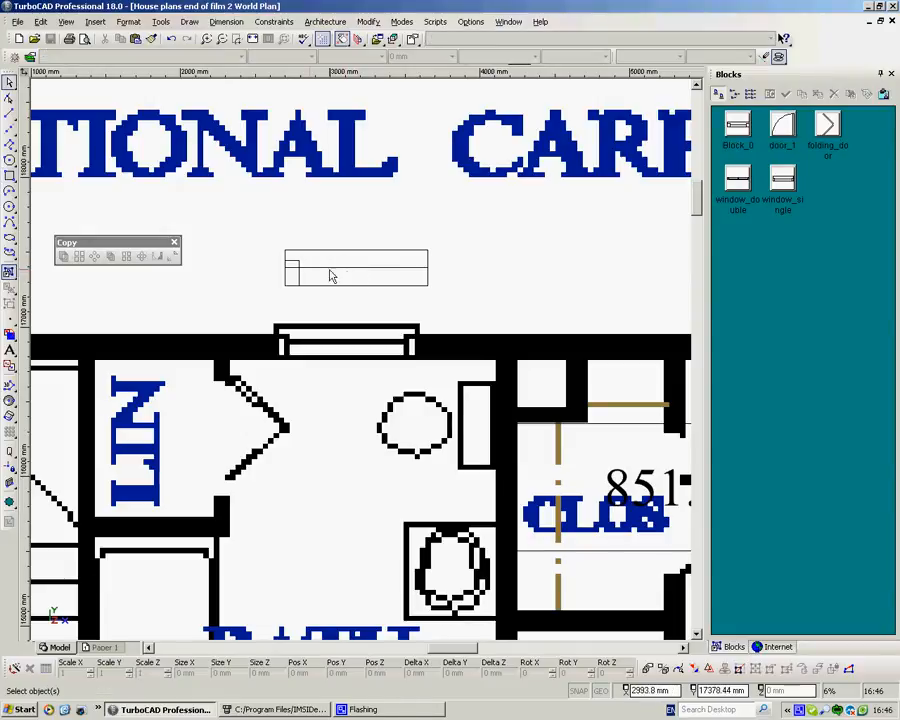
Step: Mirror-copy the small corner rectangle about the window outline's vertical centre line
left_click(298, 282)
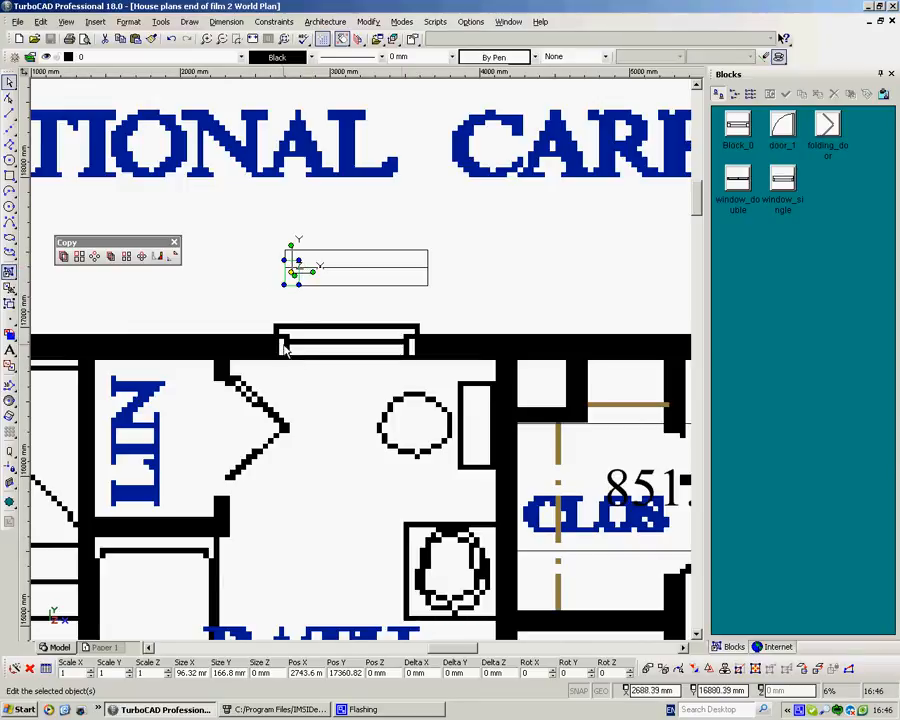
left_click(162, 257)
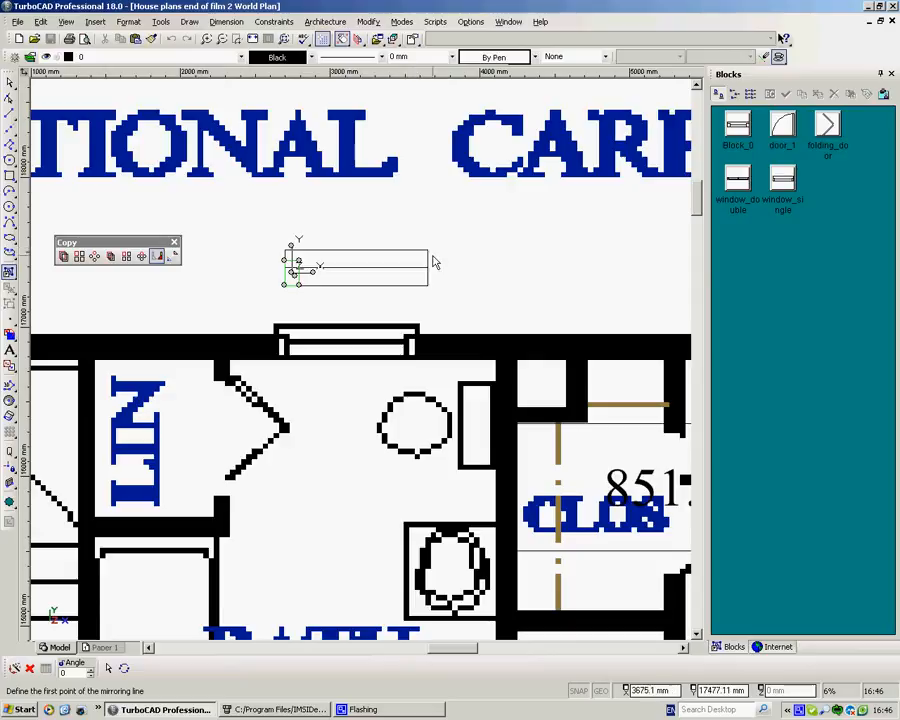
left_click(358, 265)
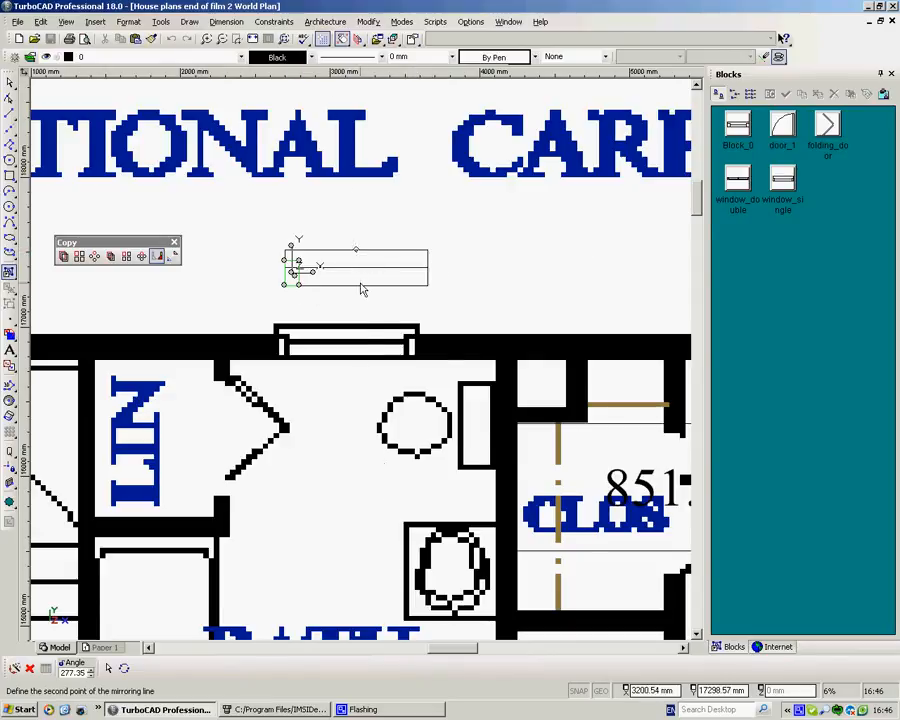
left_click(358, 290)
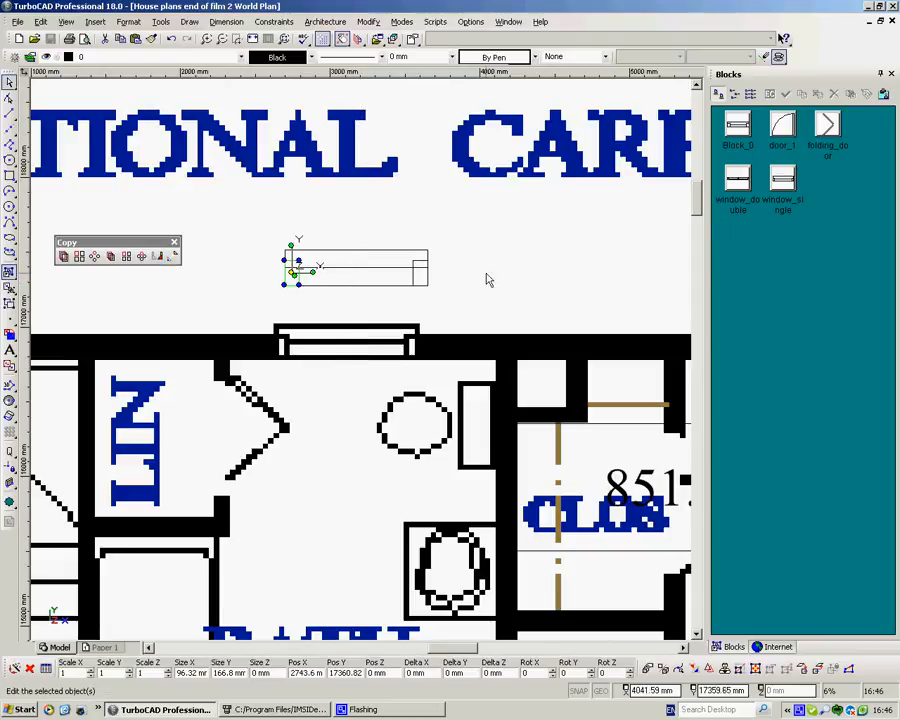
left_click(518, 270)
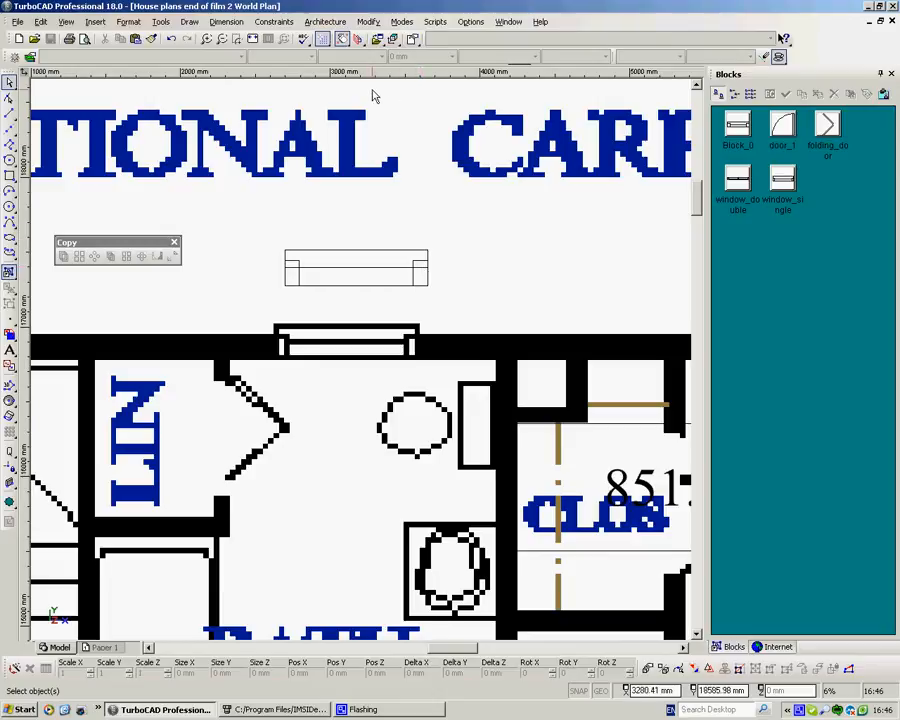
Step: Shrink both ends of the middle line back to the inner edges of the two small rectangles
left_click(368, 22)
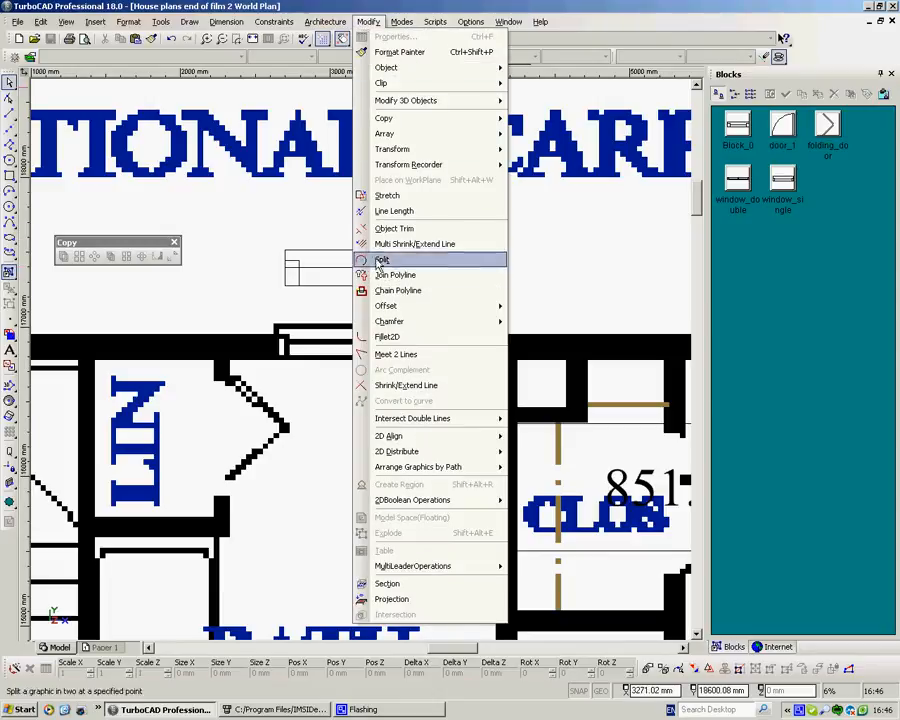
mouse_move(415, 417)
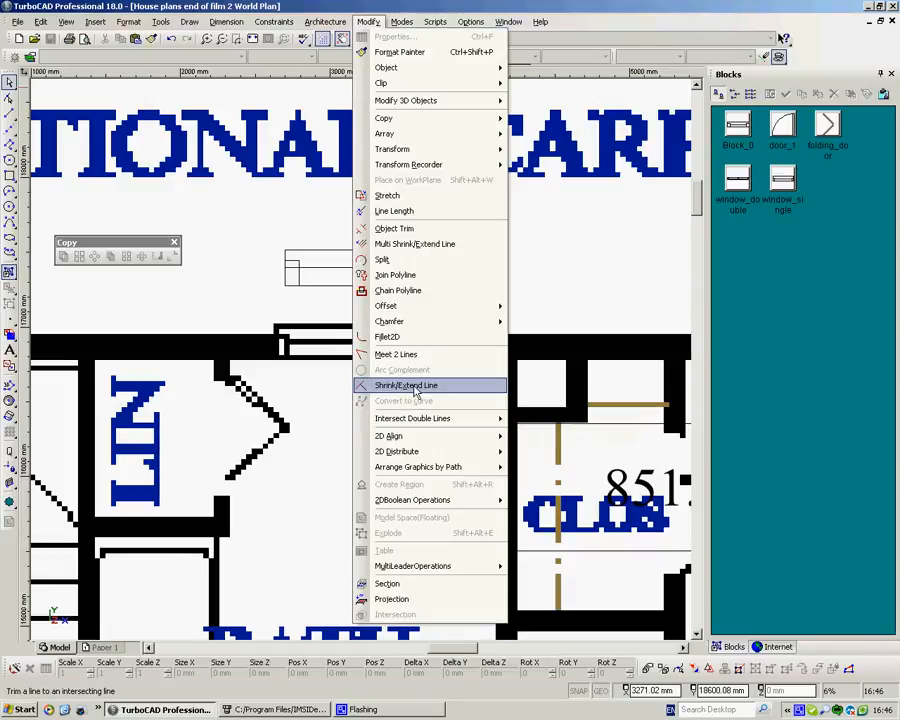
left_click(405, 385)
scroll(335, 291, "up", 1)
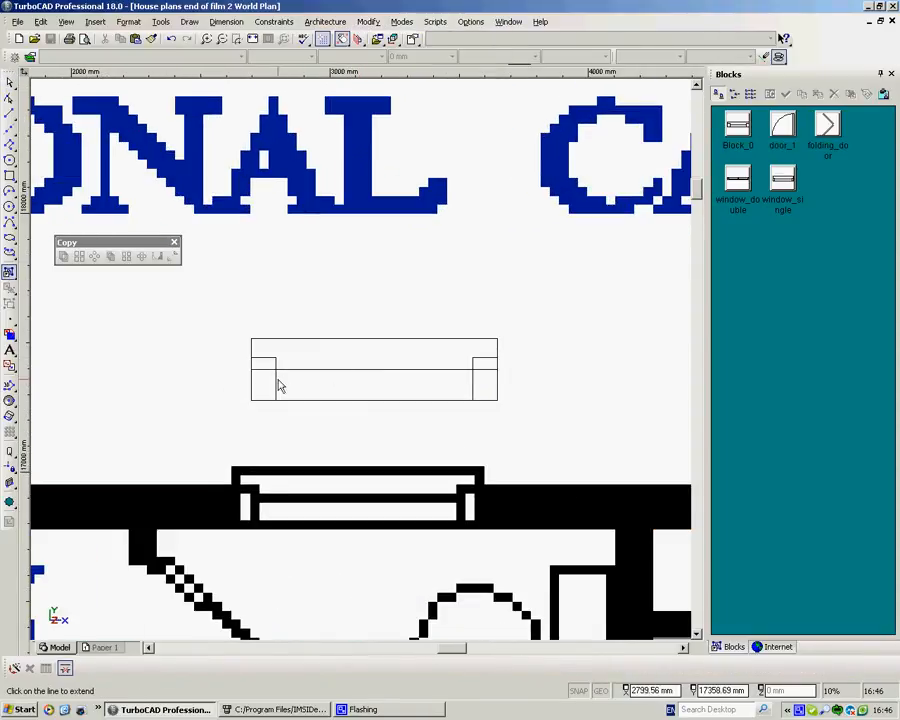
left_click(258, 373)
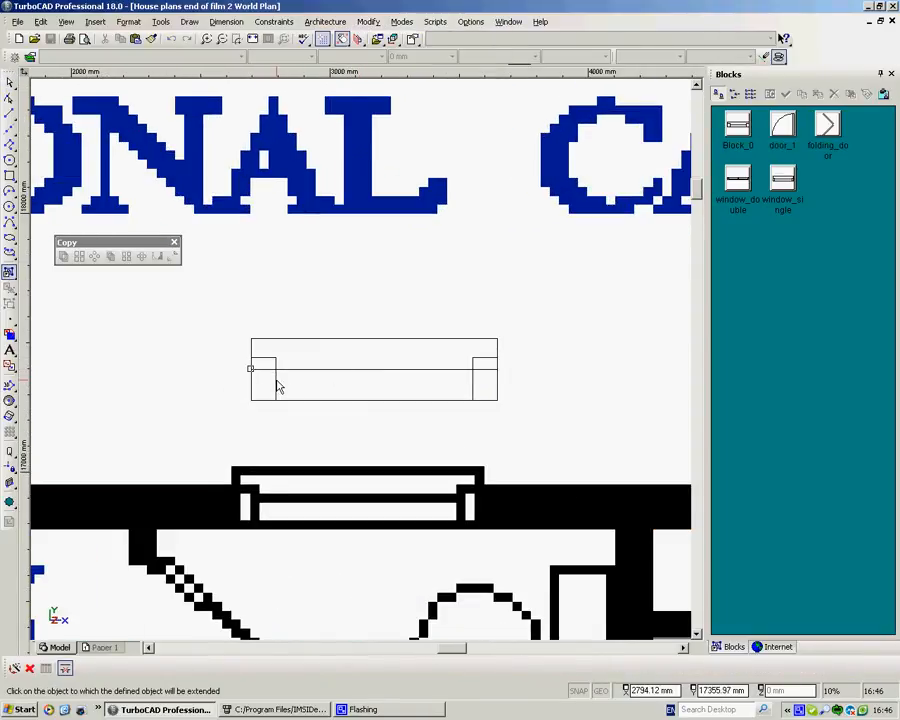
left_click(277, 386)
left_click(488, 371)
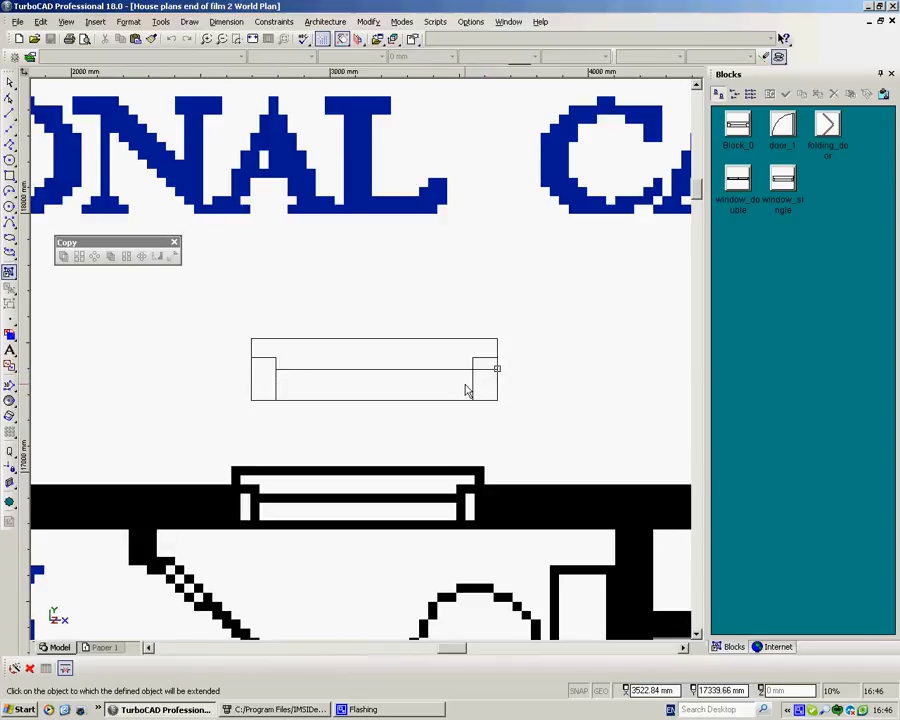
left_click(474, 389)
key("Escape")
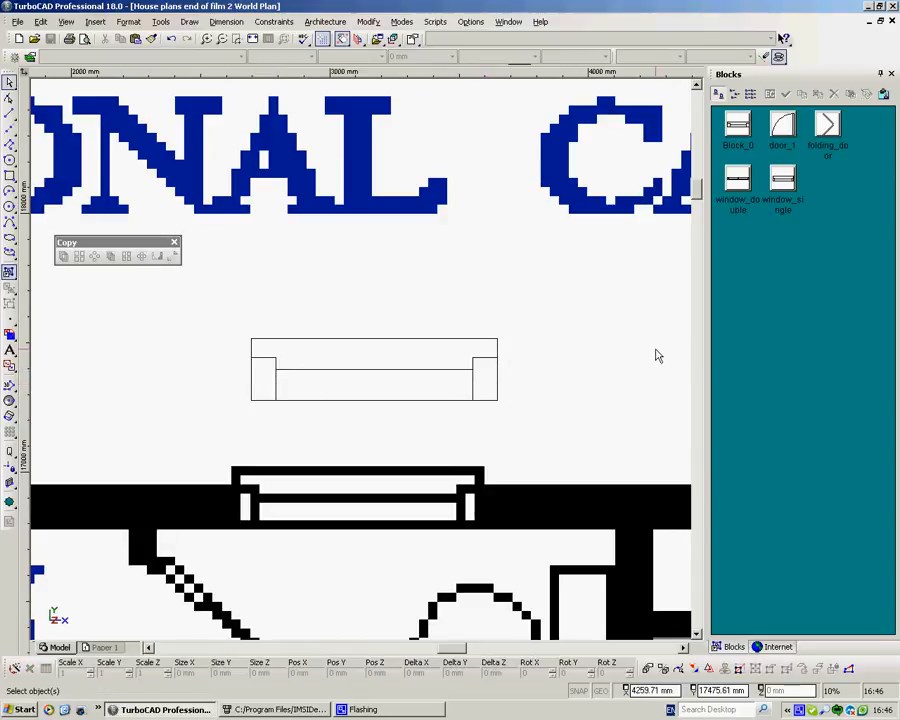
Step: Set the line width of the whole window symbol to 2 mm
left_click_drag(210, 297, 551, 440)
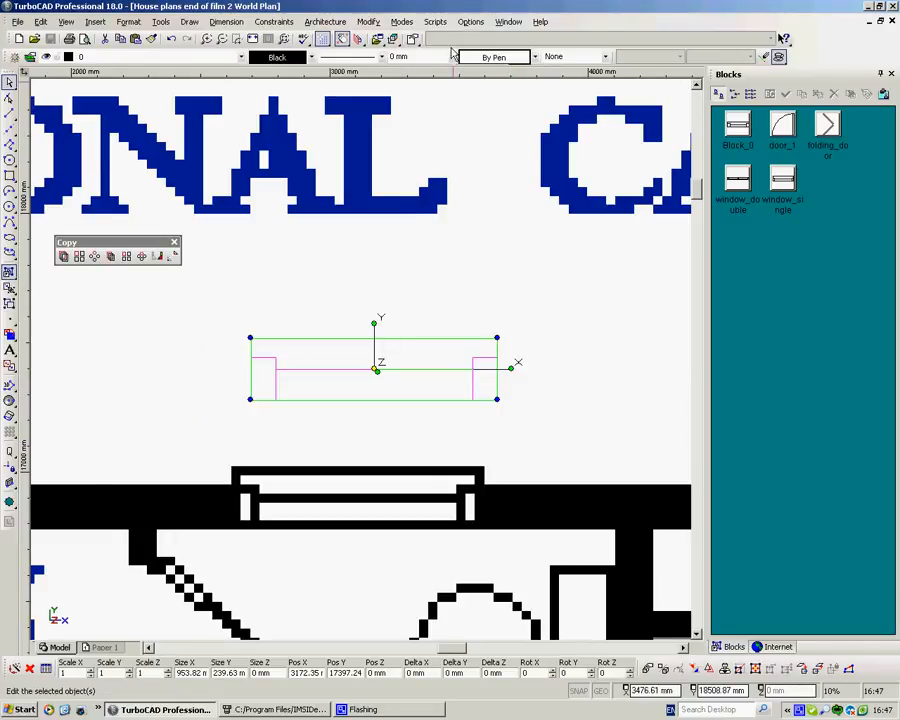
left_click(452, 57)
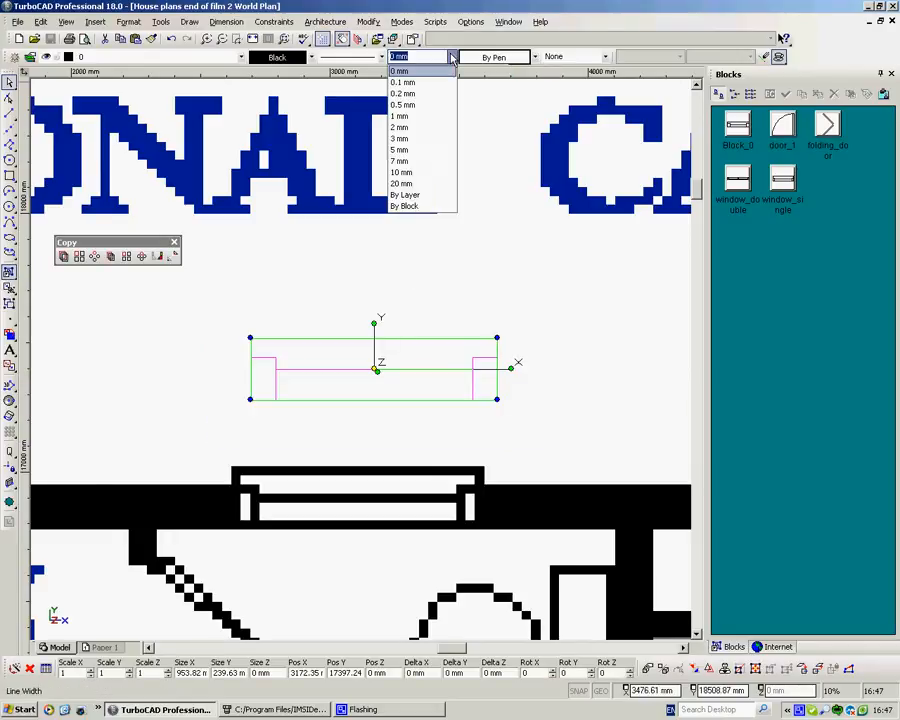
left_click(399, 127)
left_click(482, 251)
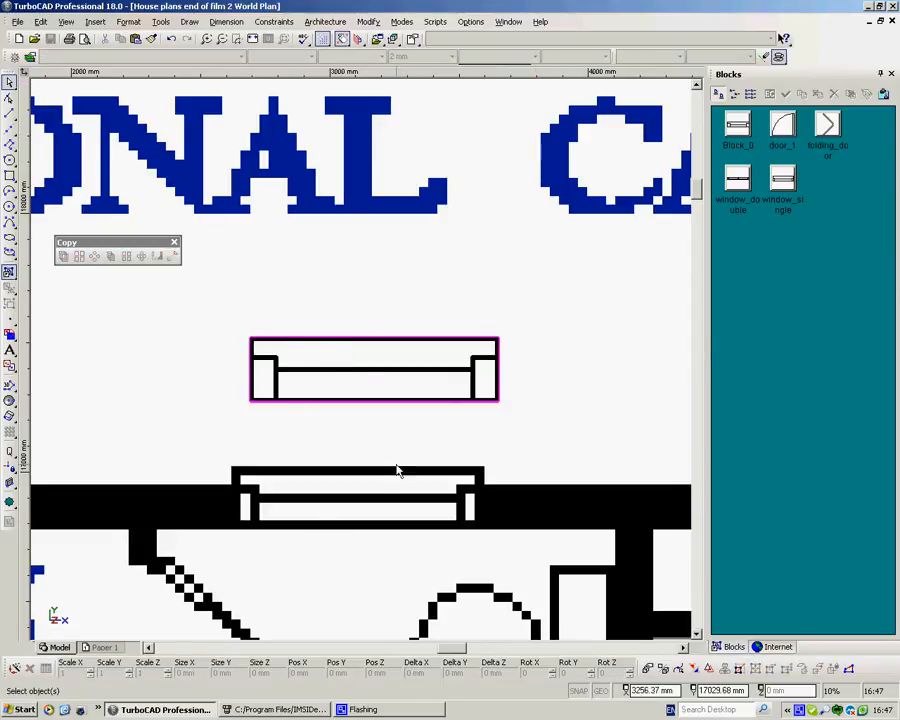
Step: Change the line width of the whole window symbol to 0.5 mm
scroll(362, 366, "down", 1)
scroll(336, 330, "down", 5)
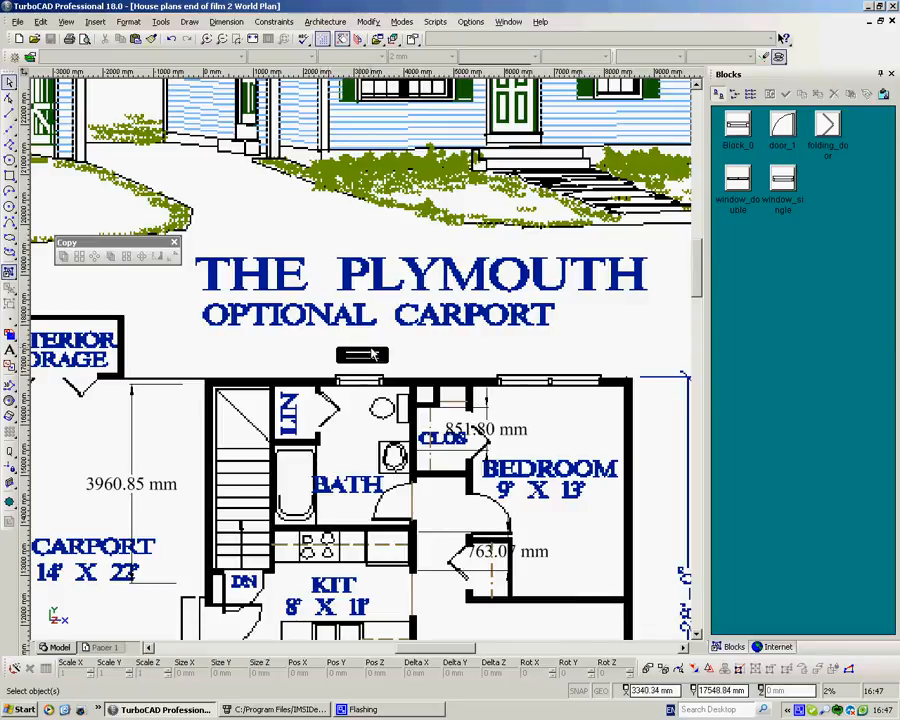
scroll(366, 376, "up", 5)
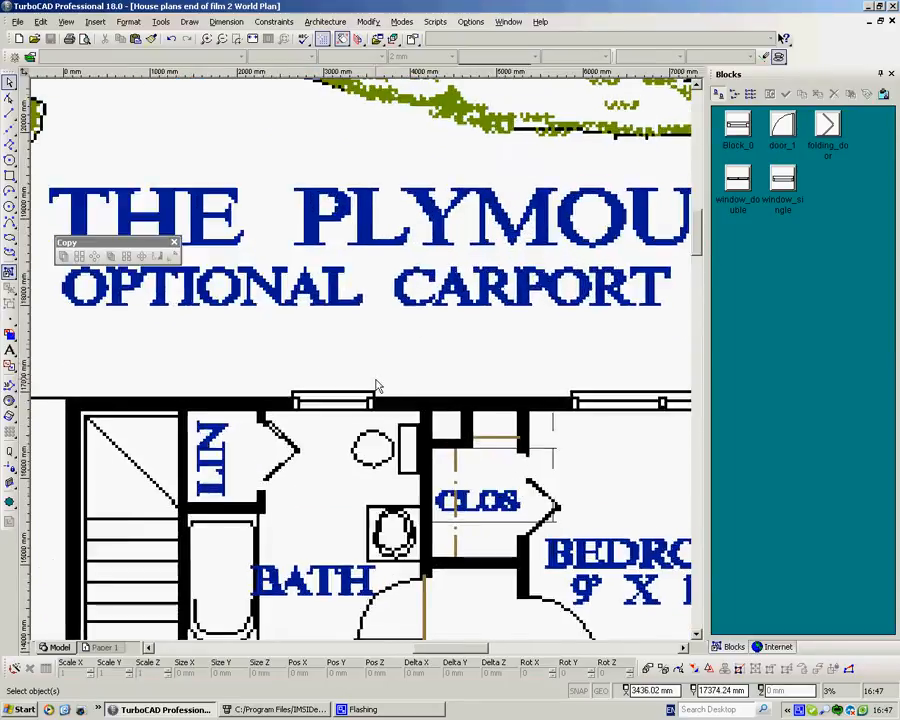
left_click_drag(157, 296, 452, 418)
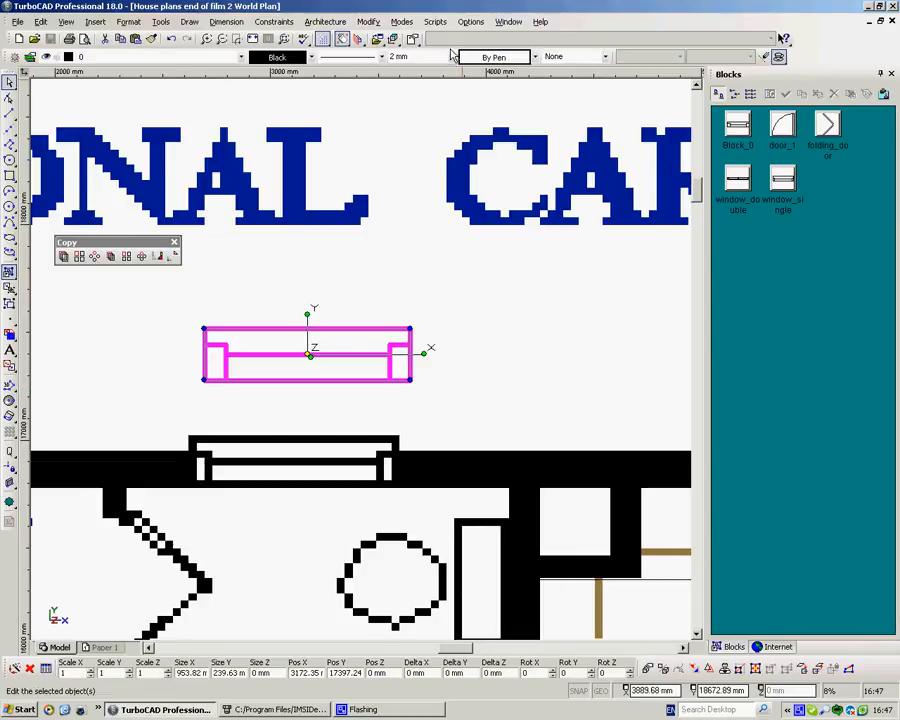
left_click(410, 57)
left_click(402, 104)
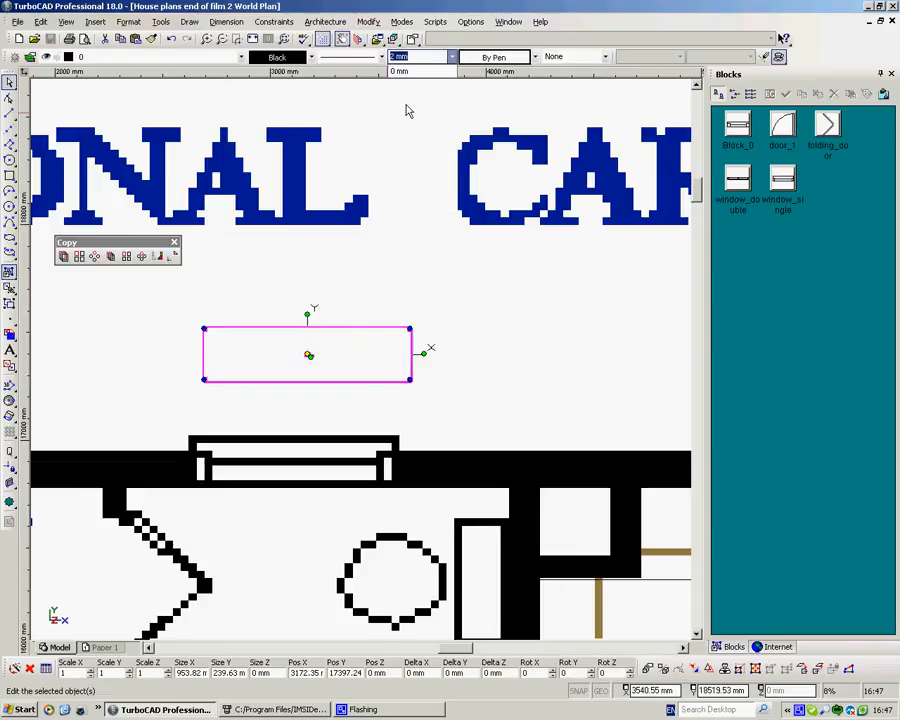
Step: Set the line width of the whole window symbol above the reference plan to 1 mm
left_click(388, 265)
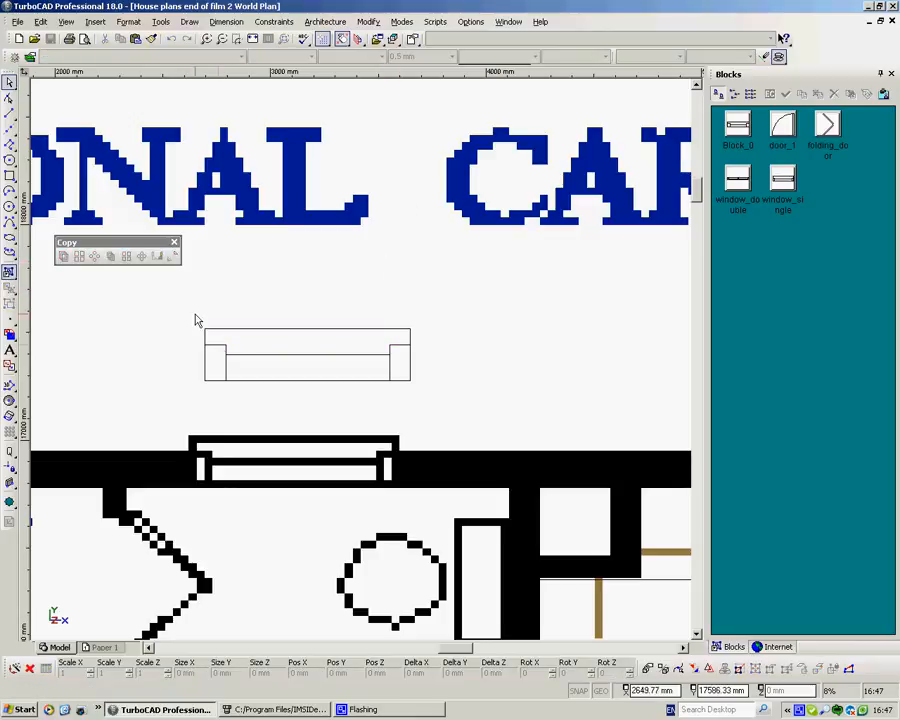
left_click_drag(193, 293, 433, 401)
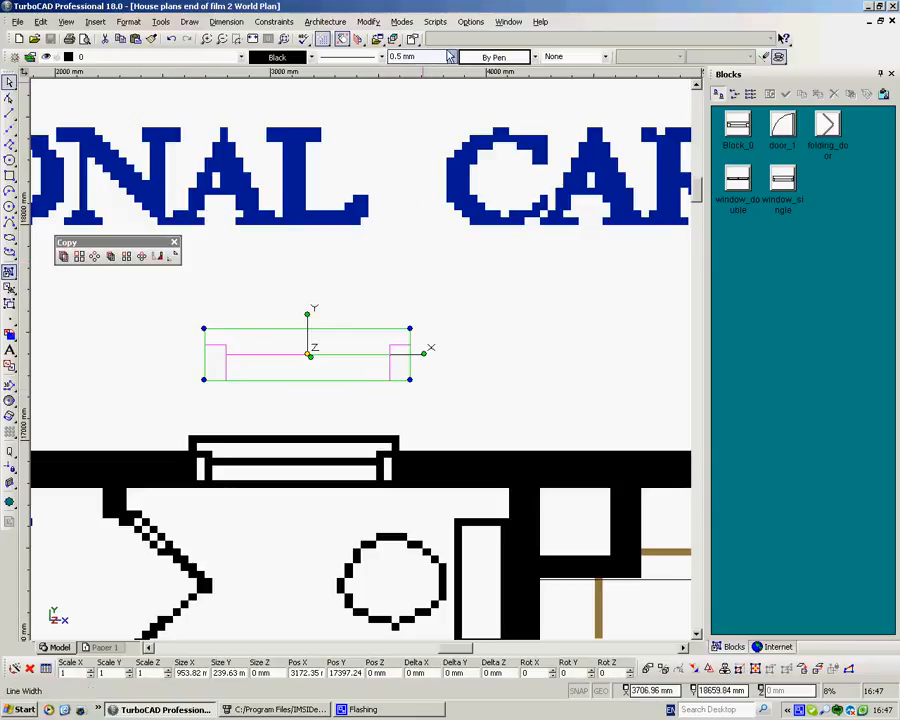
left_click(415, 57)
left_click(400, 116)
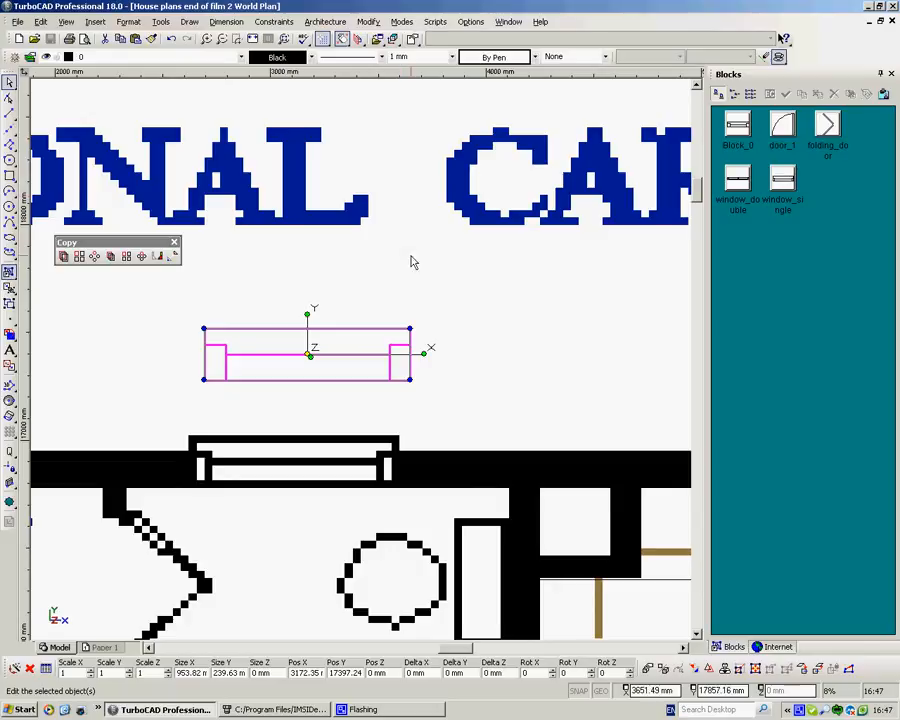
left_click(410, 262)
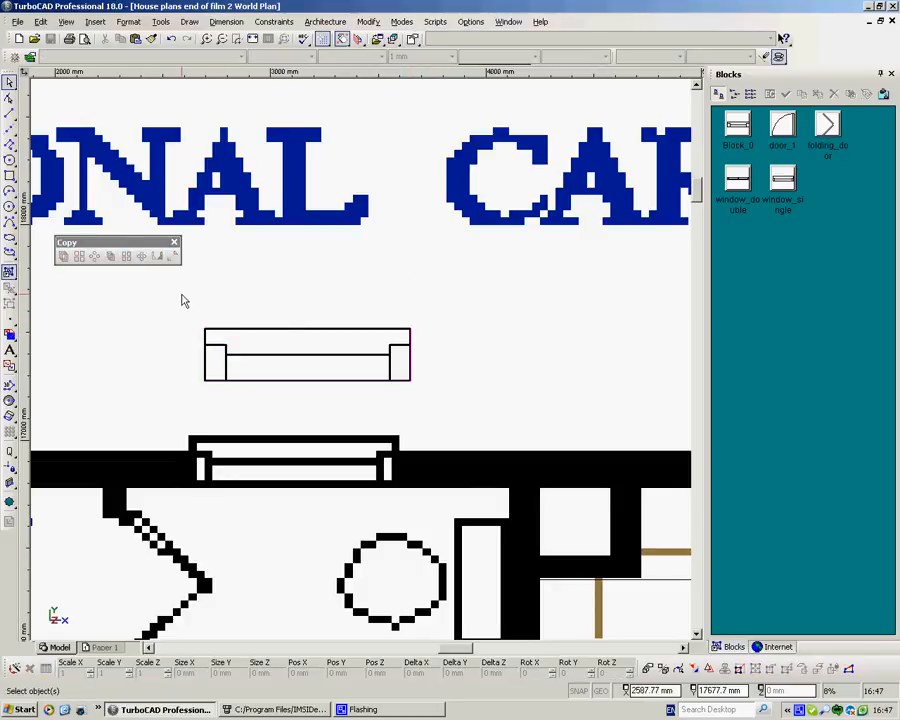
Step: Examine the bedroom's double window in the reference plan and compare it with the saved window blocks
left_click(789, 183)
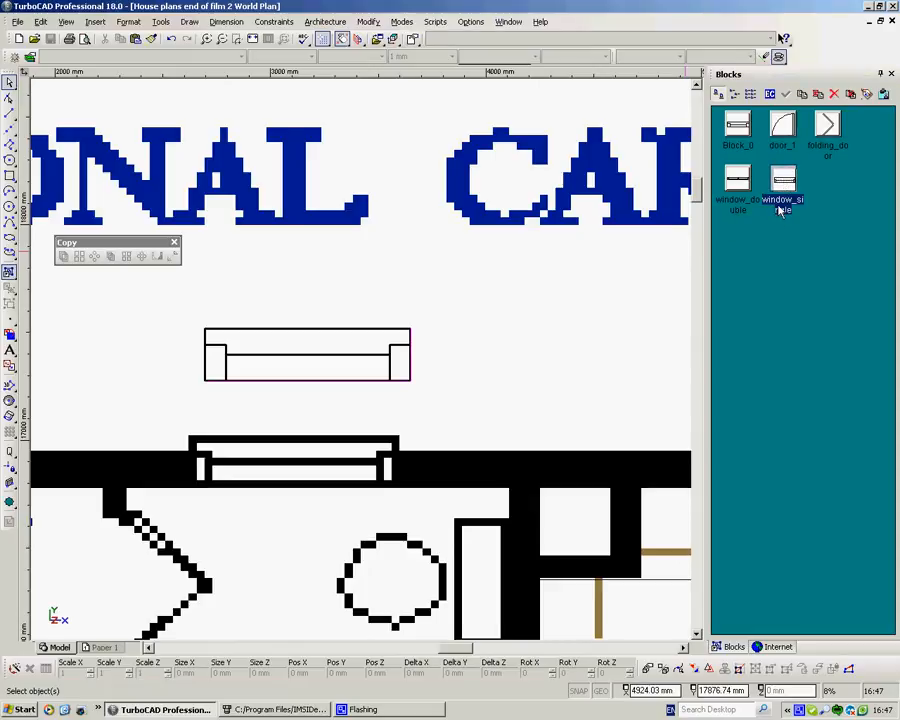
scroll(360, 364, "down", 2)
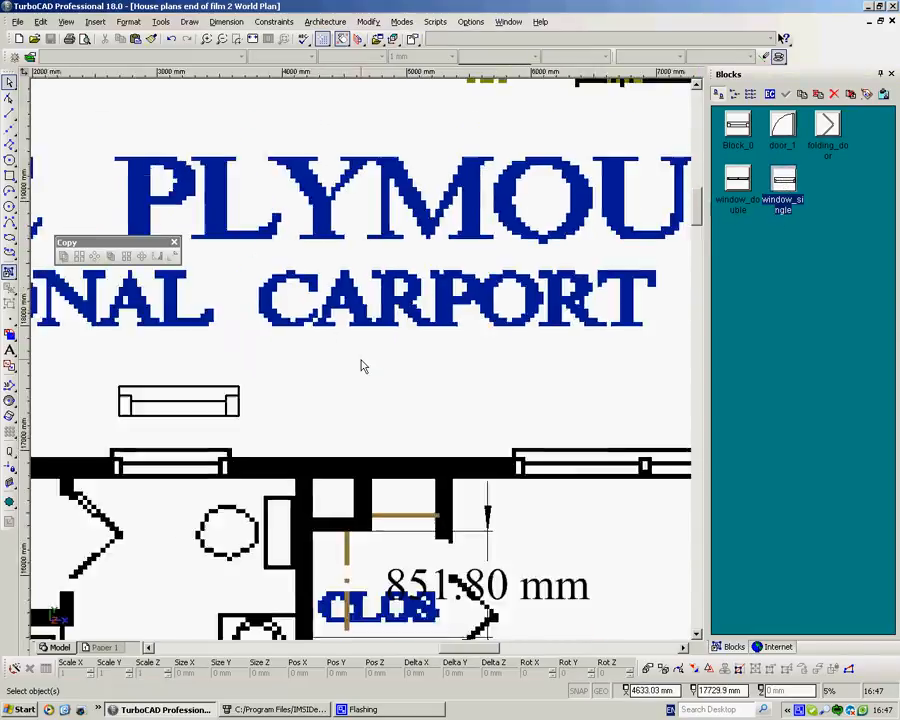
scroll(623, 466, "down", 1)
scroll(342, 332, "up", 5)
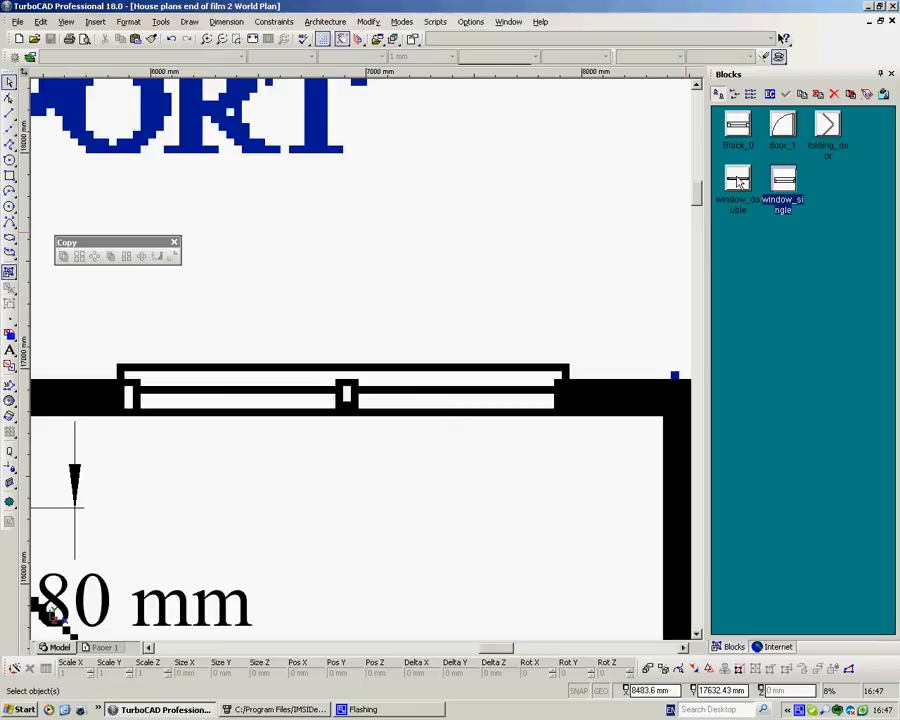
scroll(362, 364, "down", 8)
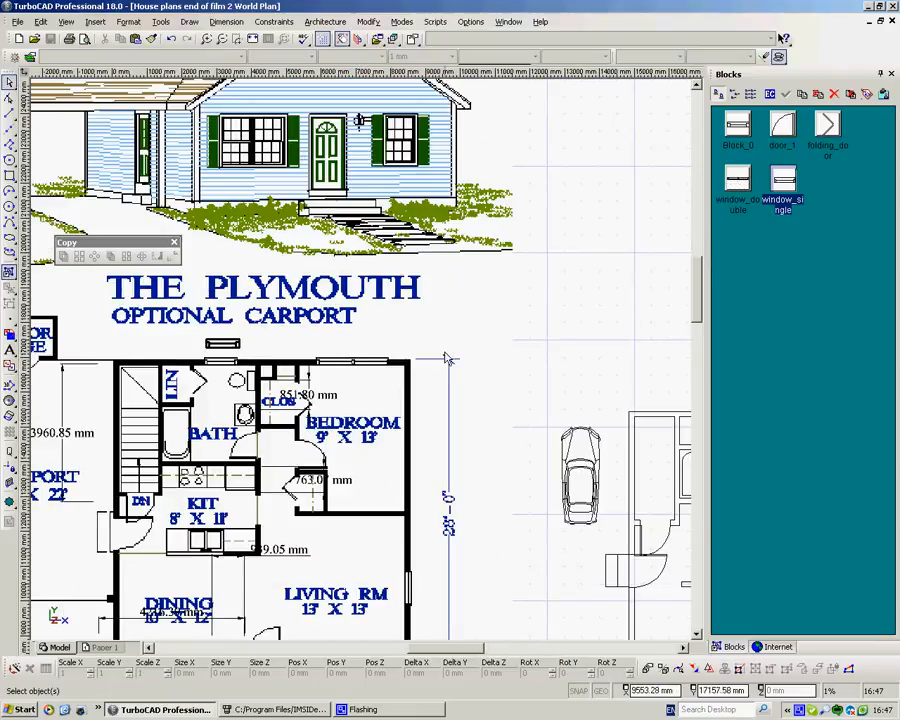
scroll(422, 239, "down", 2)
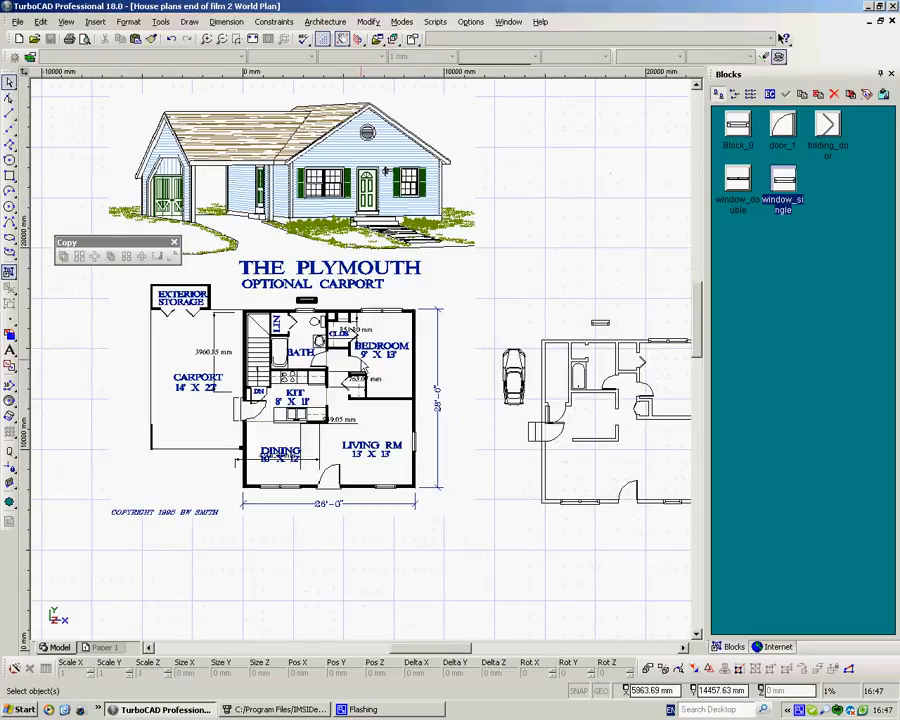
scroll(478, 466, "down", 3)
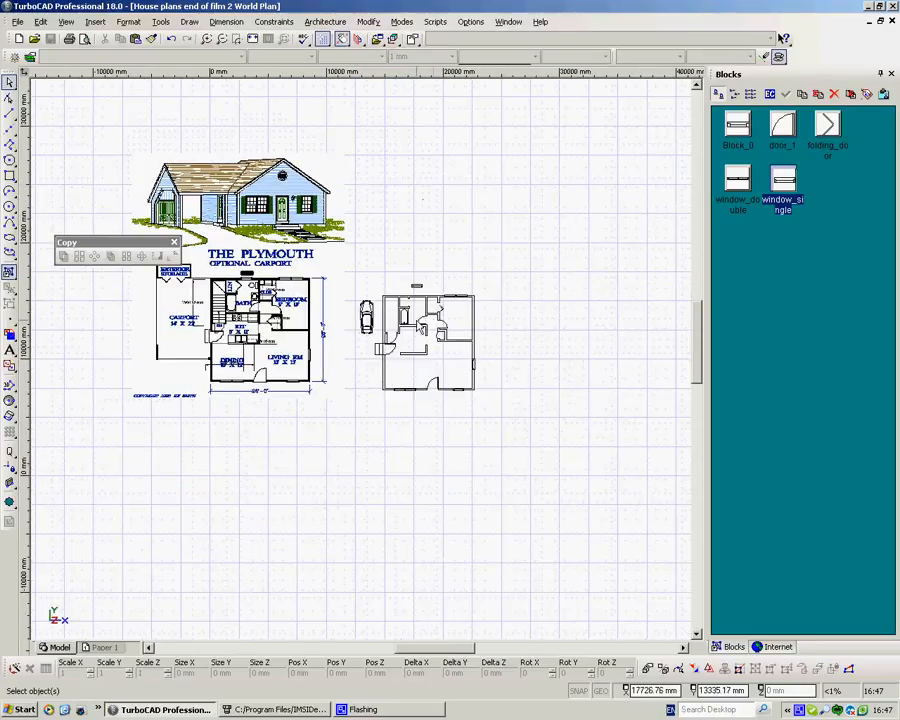
Step: Delete the loose single window lying above the bathroom wall of the redrawn floor plan
scroll(432, 323, "up", 7)
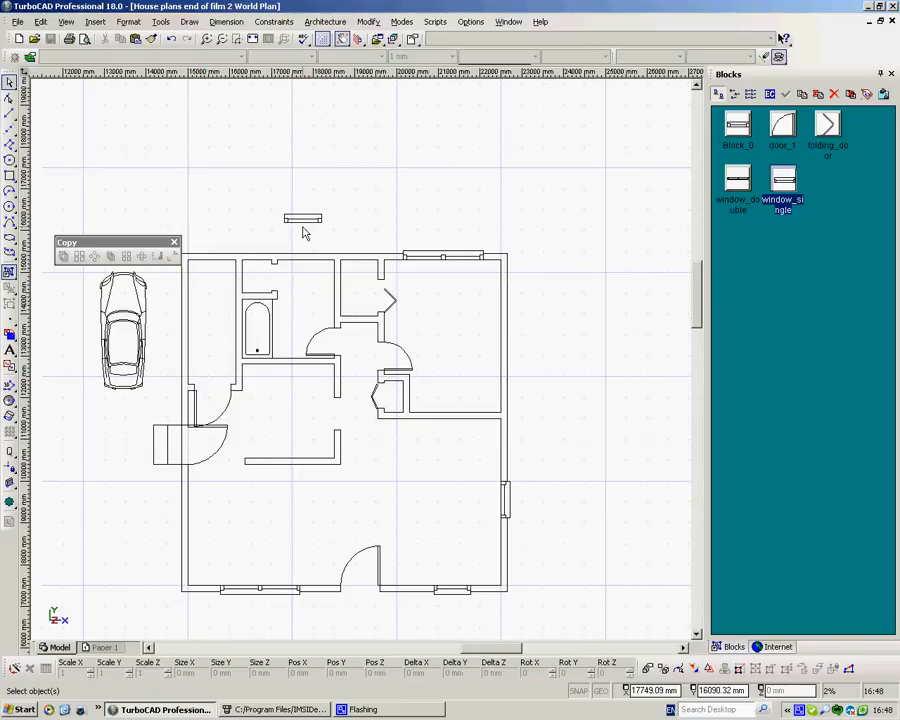
scroll(305, 231, "up", 1)
scroll(363, 366, "up", 3)
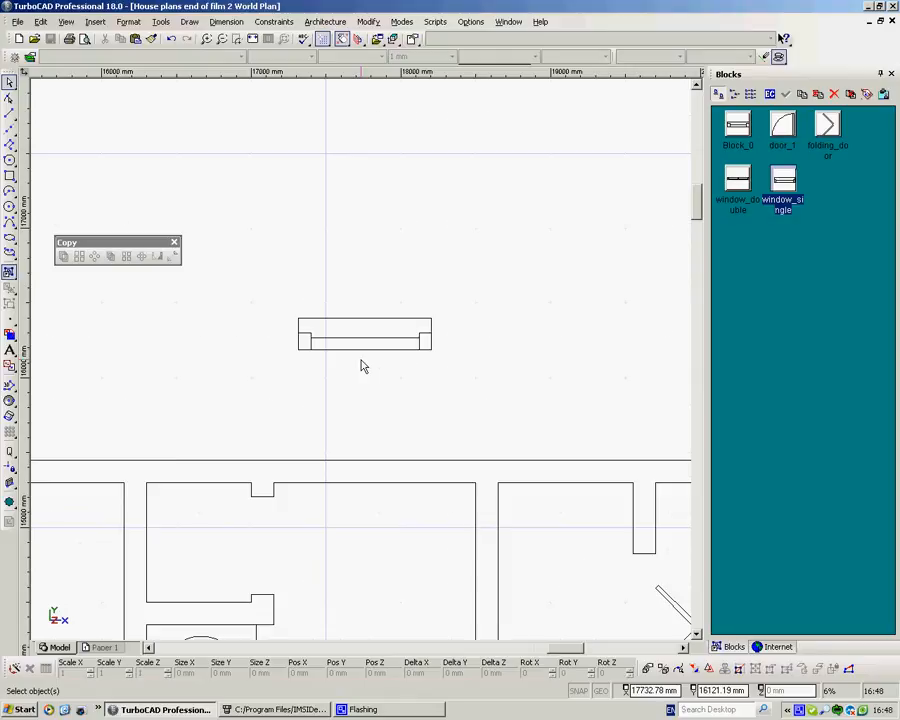
left_click_drag(281, 299, 450, 375)
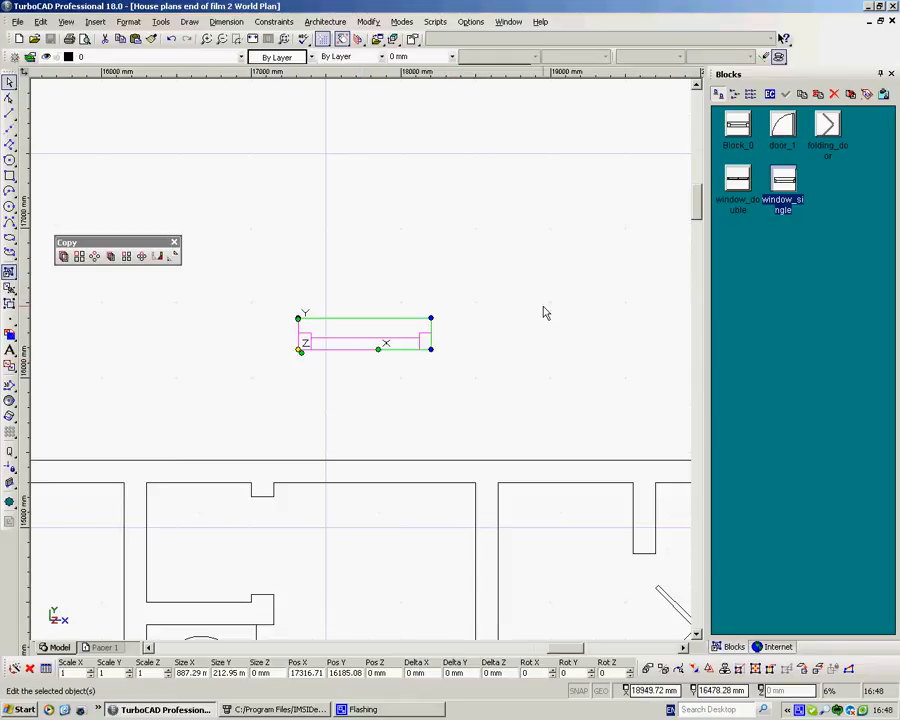
key("Delete")
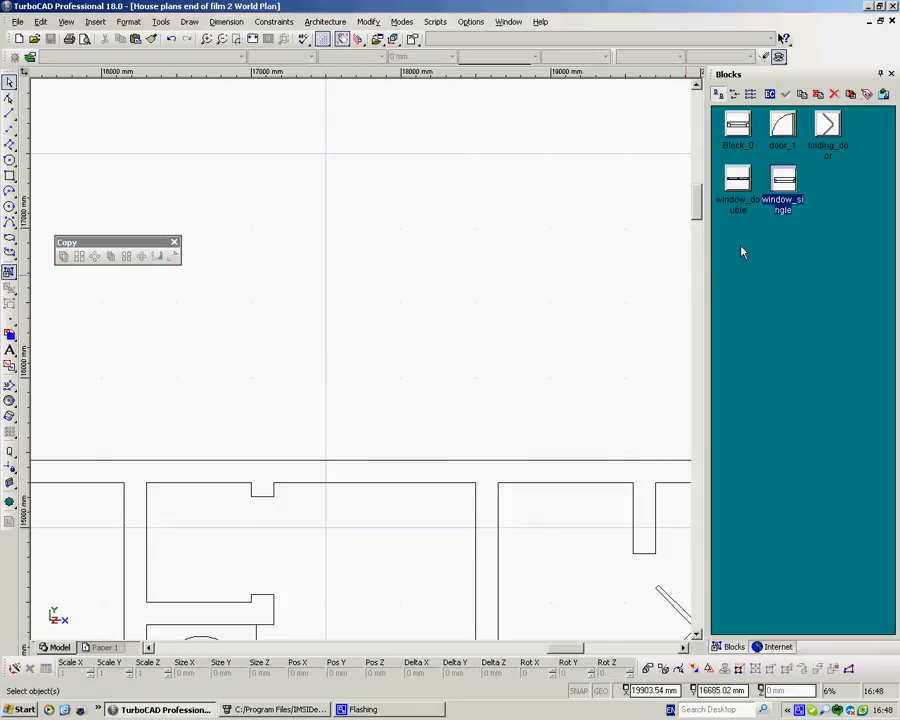
Step: Insert the window_single block above the redrawn bathroom and move its lower-left corner onto the inner line of the exterior wall
mouse_move(789, 185)
left_mouse_down()
mouse_move(785, 195)
mouse_move(552, 251)
mouse_move(372, 350)
mouse_move(325, 361)
mouse_move(341, 416)
mouse_move(309, 416)
left_mouse_up()
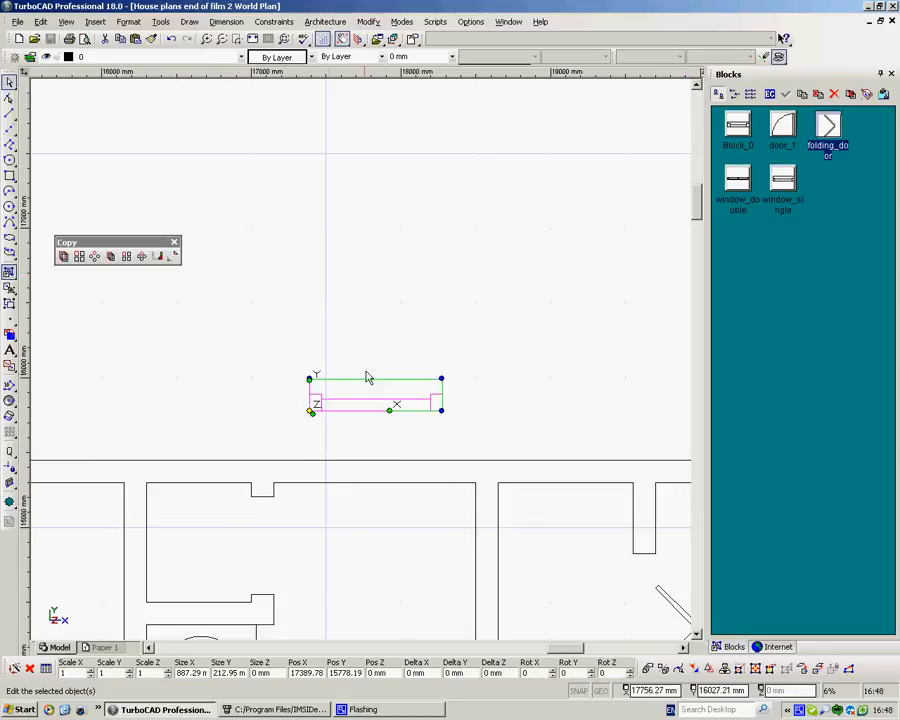
left_click(372, 285)
left_click_drag(282, 348, 468, 442)
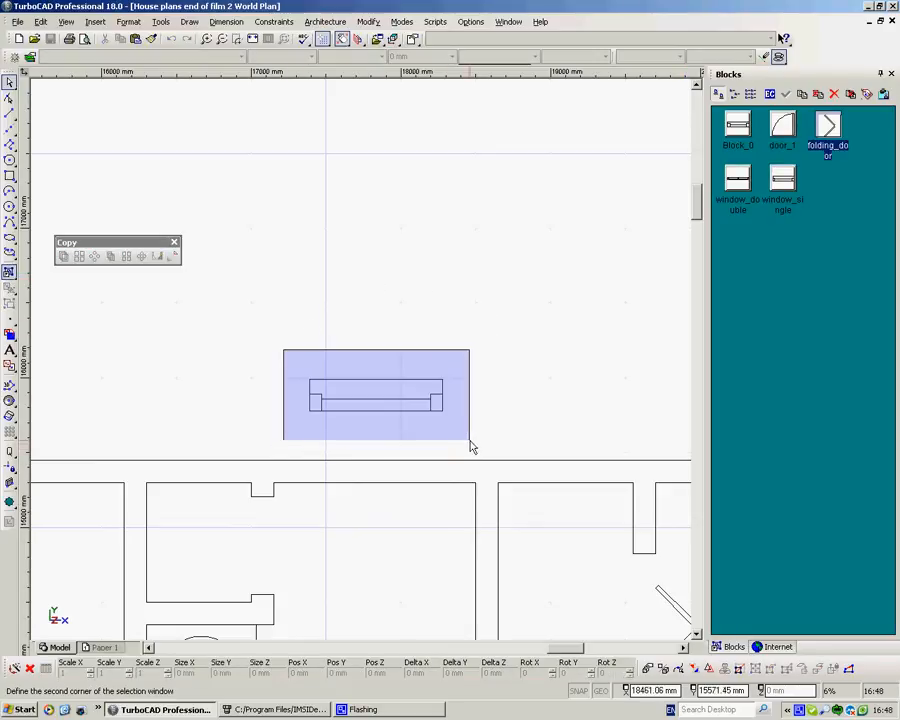
left_click_drag(309, 409, 273, 483)
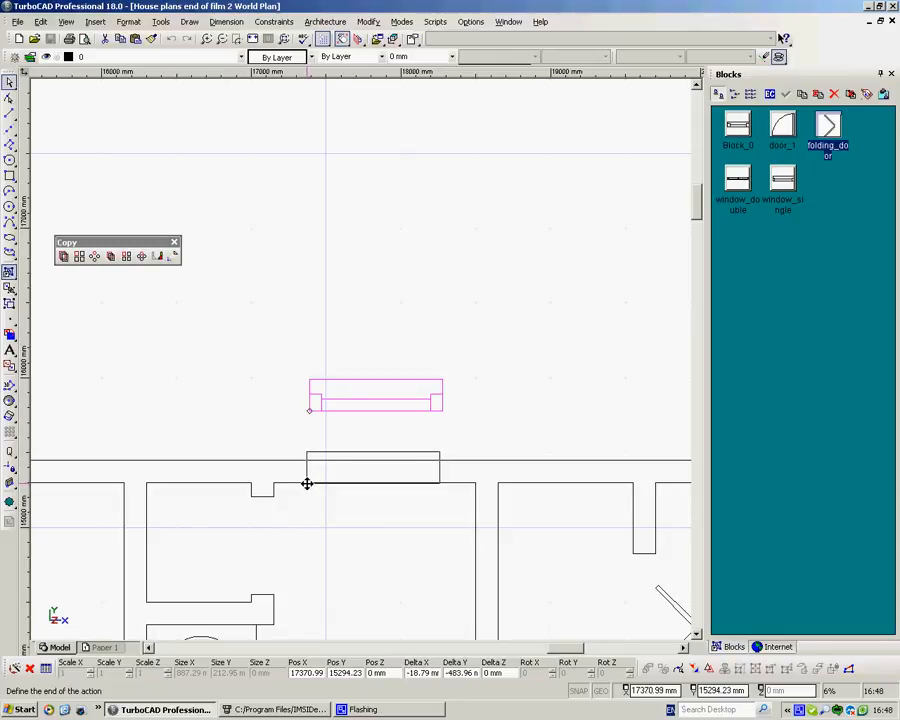
left_click(307, 484)
left_click(430, 356)
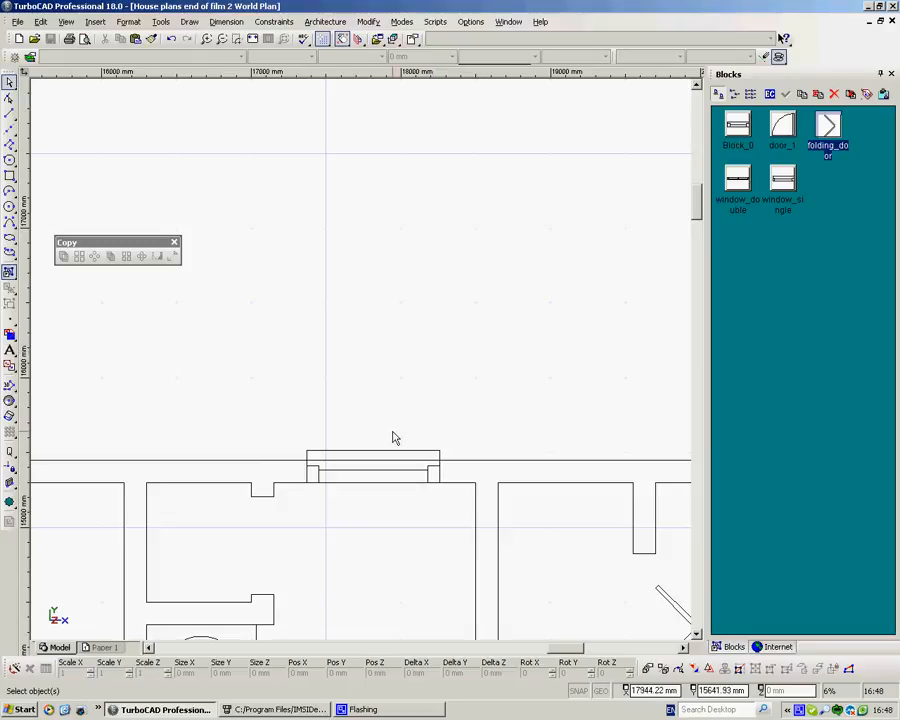
Step: Draw a rectangle of about 887 by 213 mm exactly over the outline of the inserted bathroom window
scroll(384, 458, "up", 2)
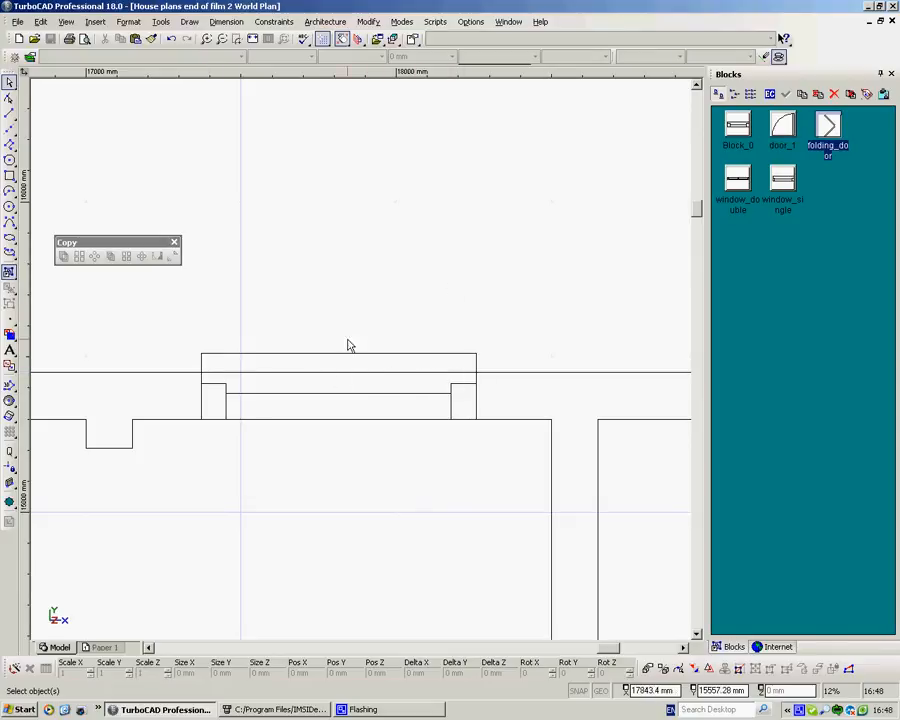
right_click(294, 256)
left_click(354, 220)
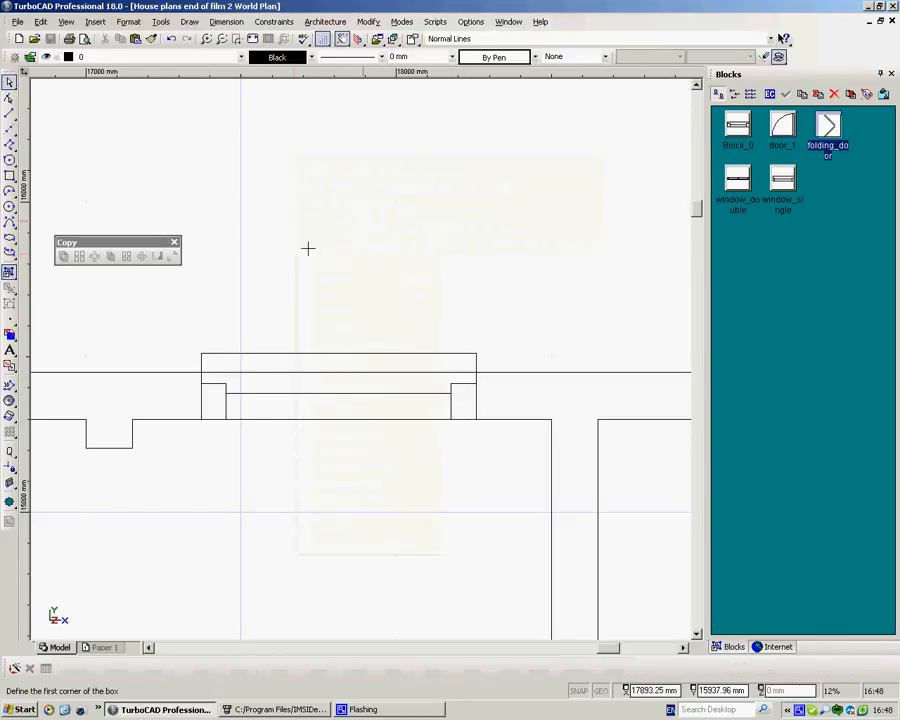
left_click(202, 352)
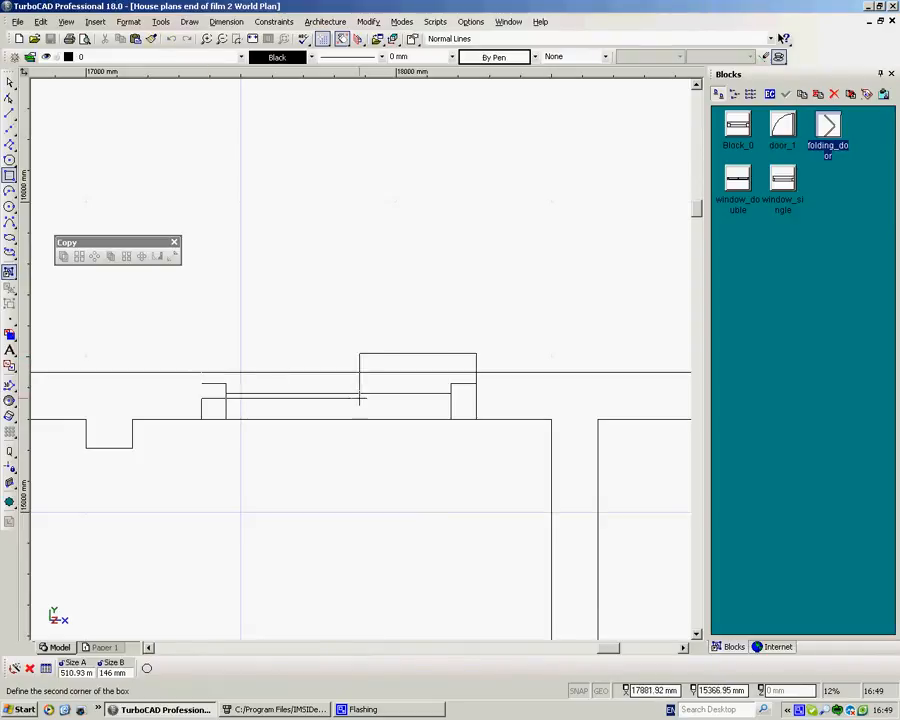
left_click(476, 421)
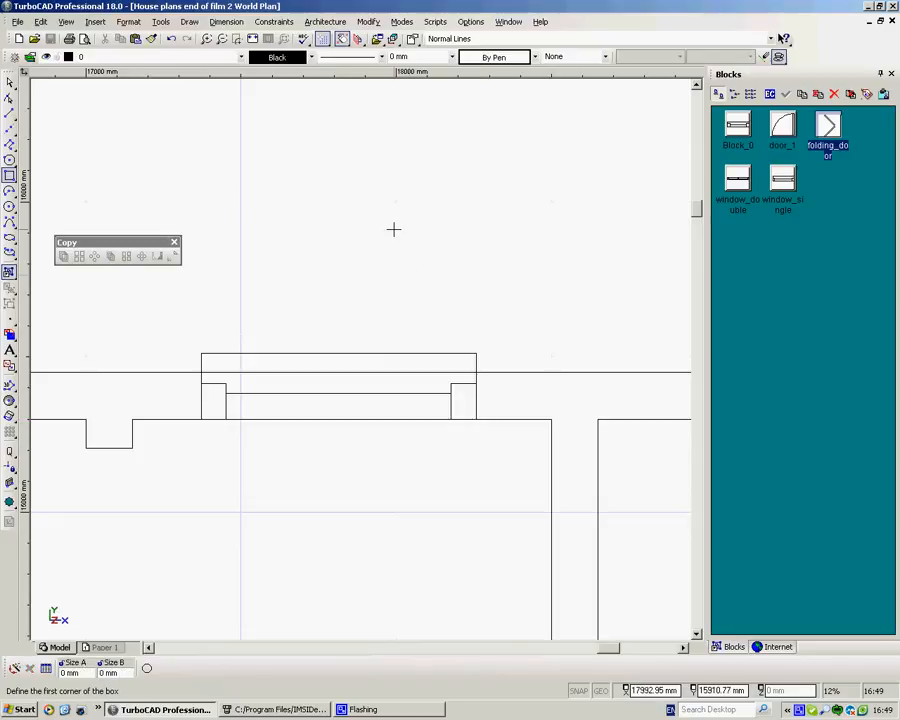
Step: Trim away the outer wall line inside the bathroom window with Object Trim, using the rectangle as cutting edge
left_click(369, 22)
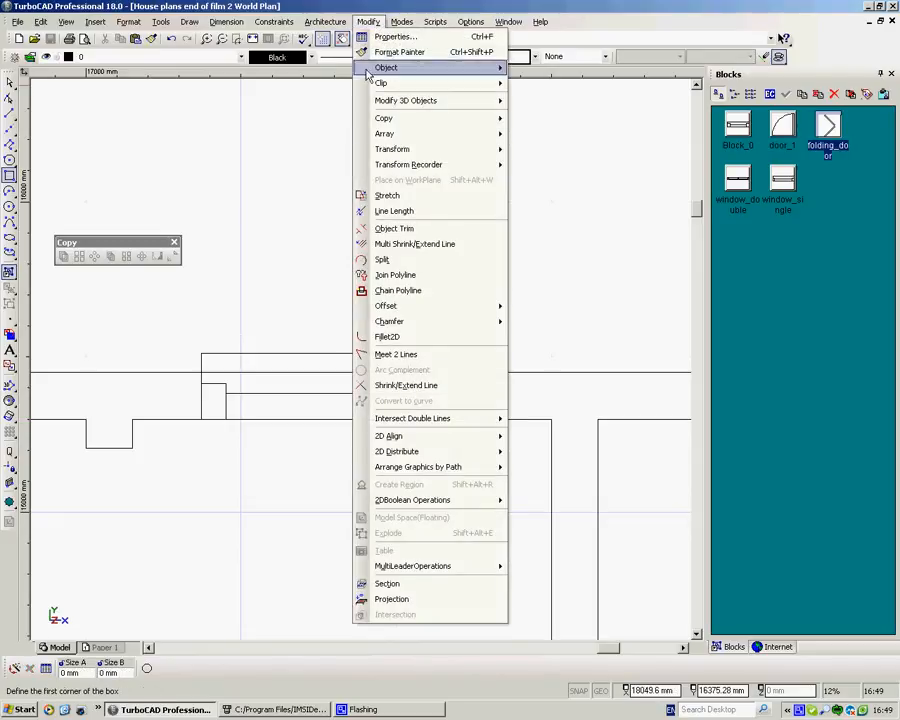
left_click(385, 228)
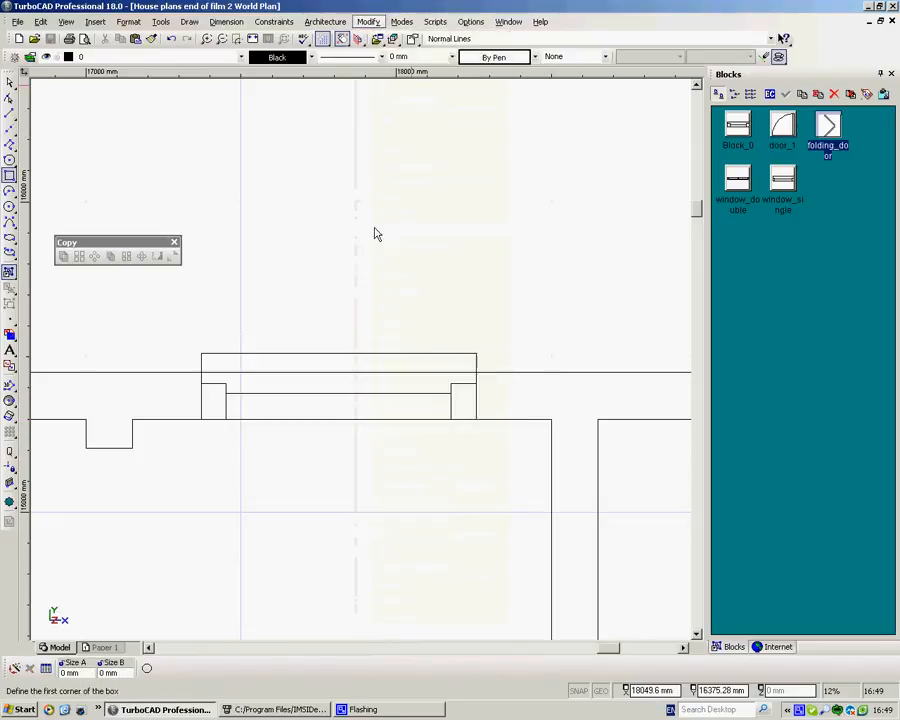
left_click(287, 361)
left_click(314, 374)
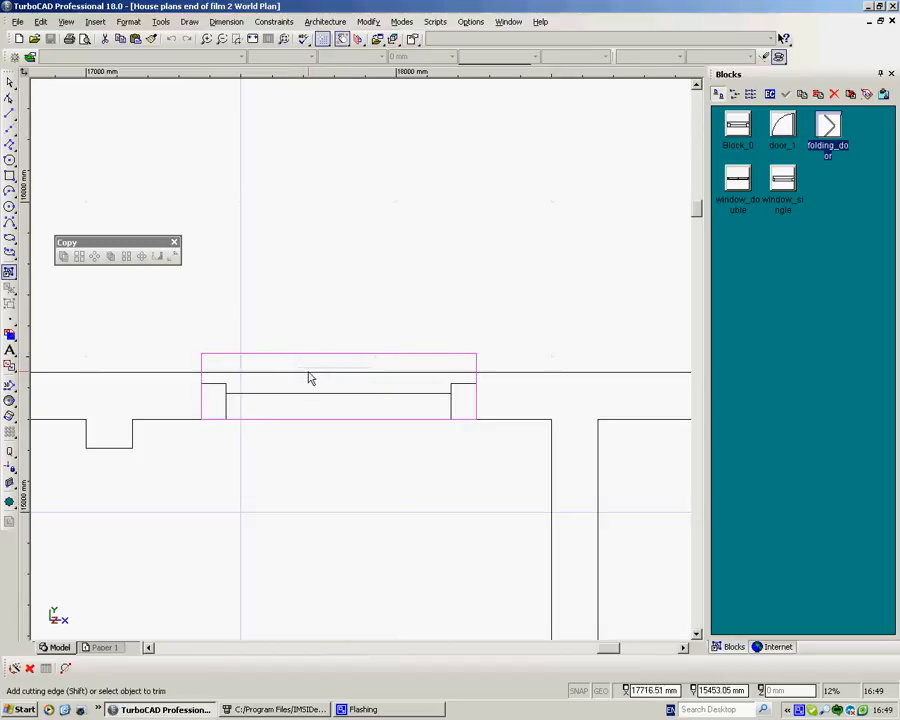
left_click(301, 374)
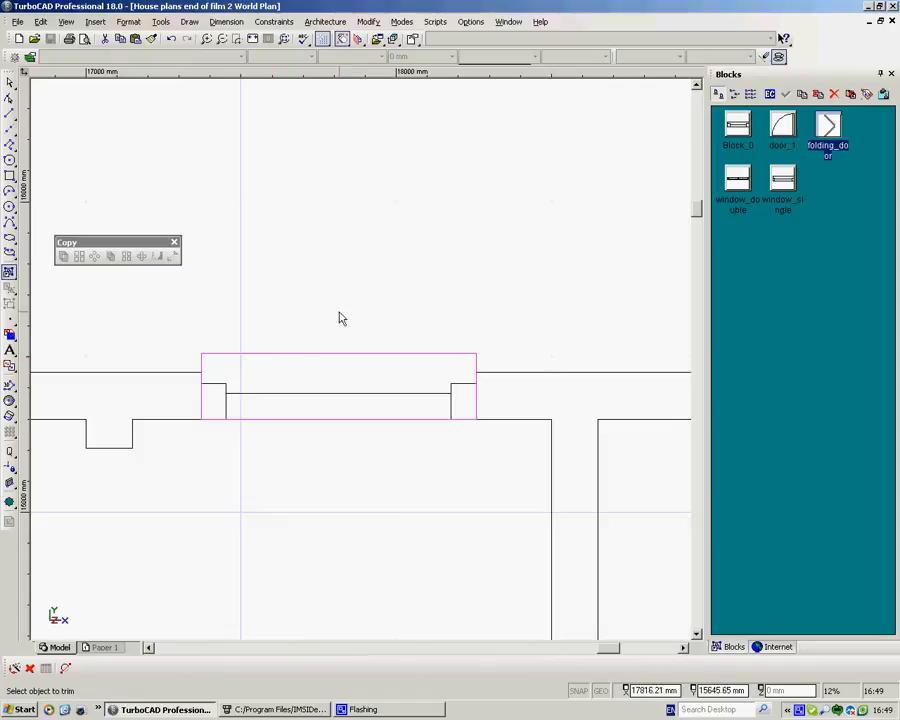
key("Escape")
Step: Move the helper rectangle off the bathroom window and delete it
left_click(287, 362)
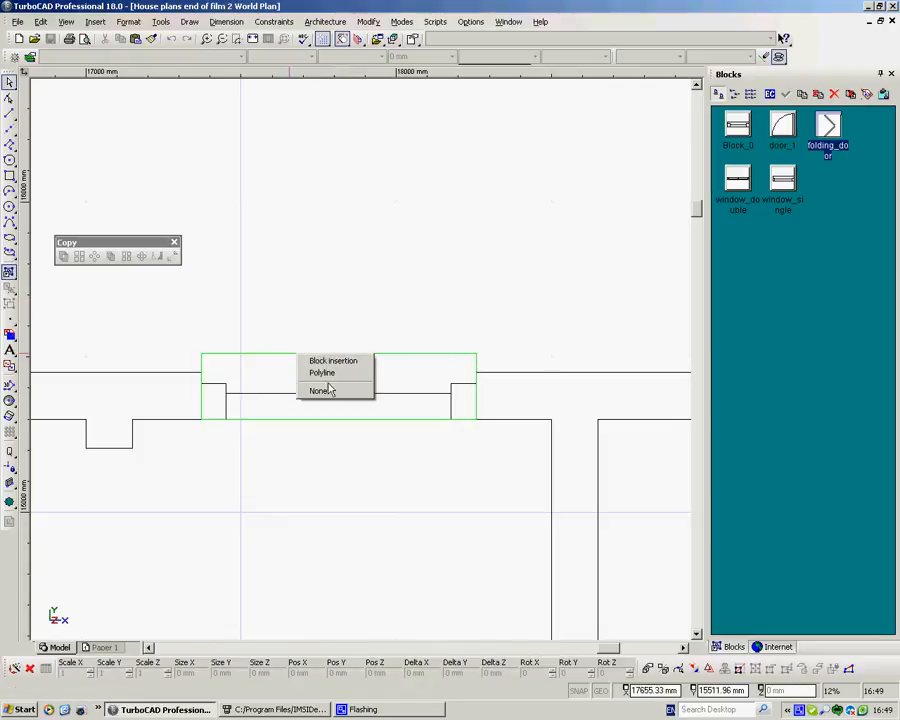
left_click(321, 373)
left_click_drag(347, 383, 365, 205, "ctrl")
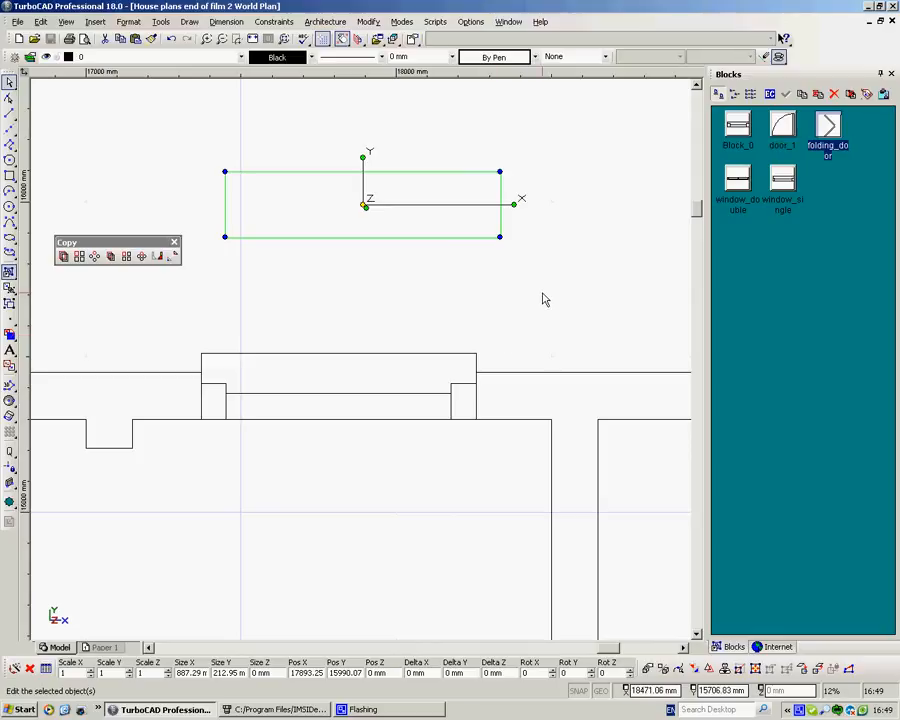
key("Delete")
Step: Draw a rectangle about 570 mm wide and 654 mm high across the linen closet opening, between the two wall stubs
scroll(302, 356, "down", 3)
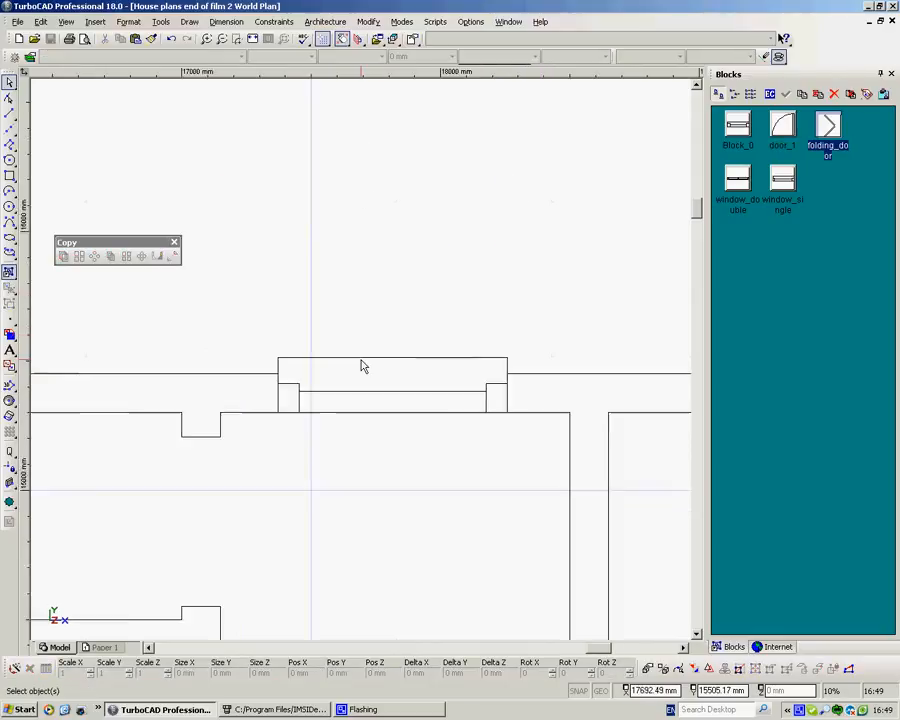
scroll(364, 400, "down", 3)
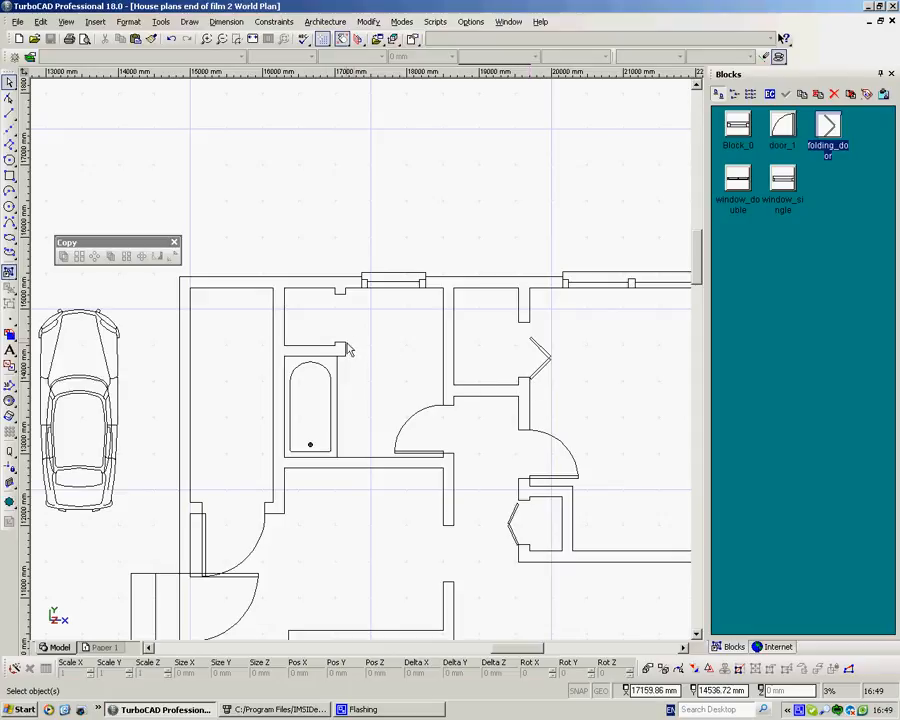
scroll(362, 364, "up", 5)
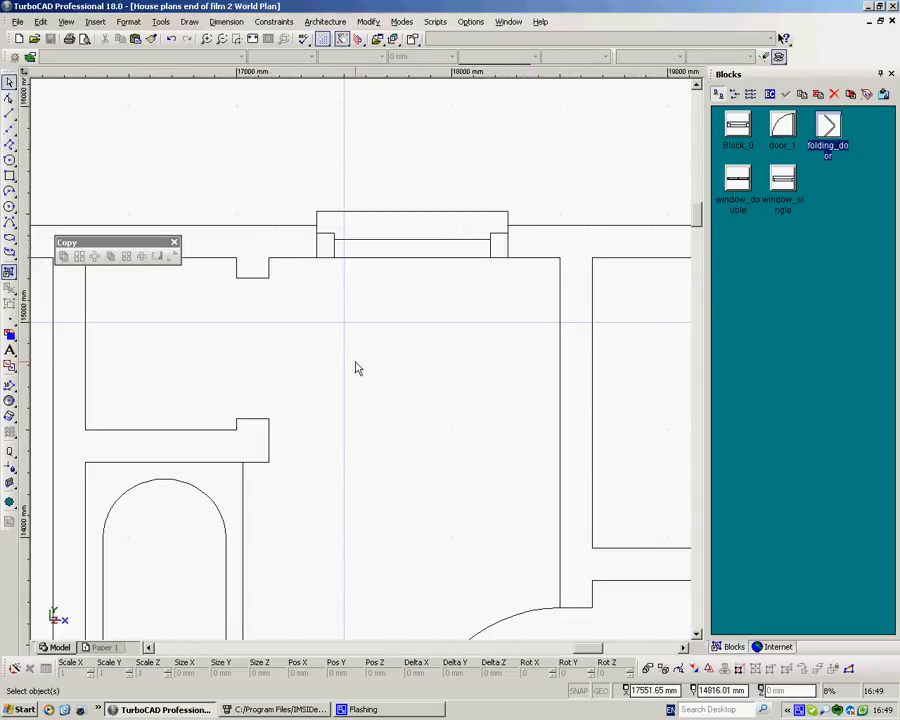
right_click(274, 113)
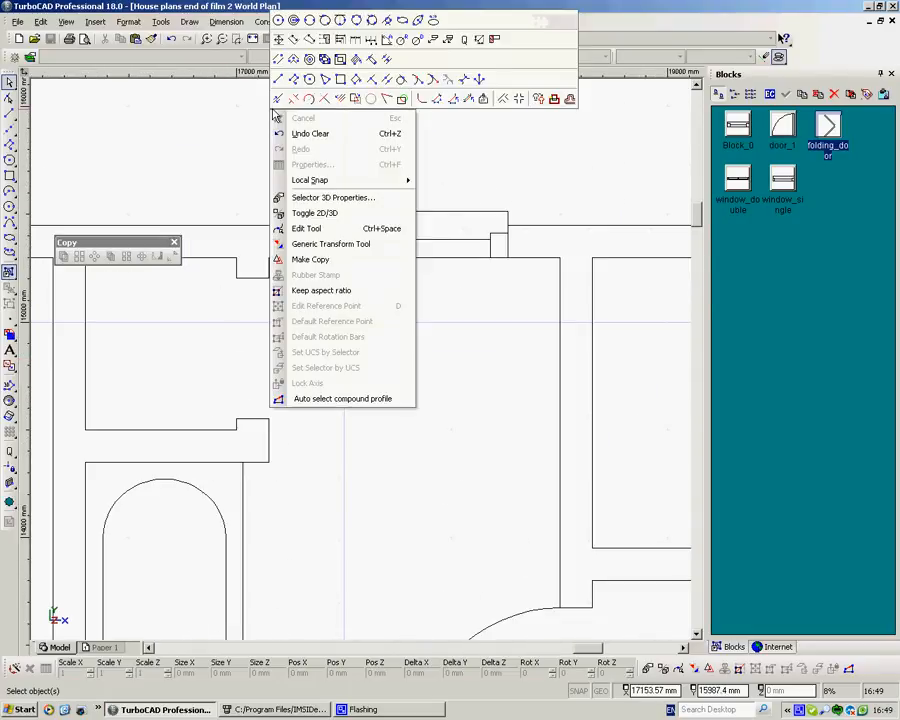
left_click(340, 78)
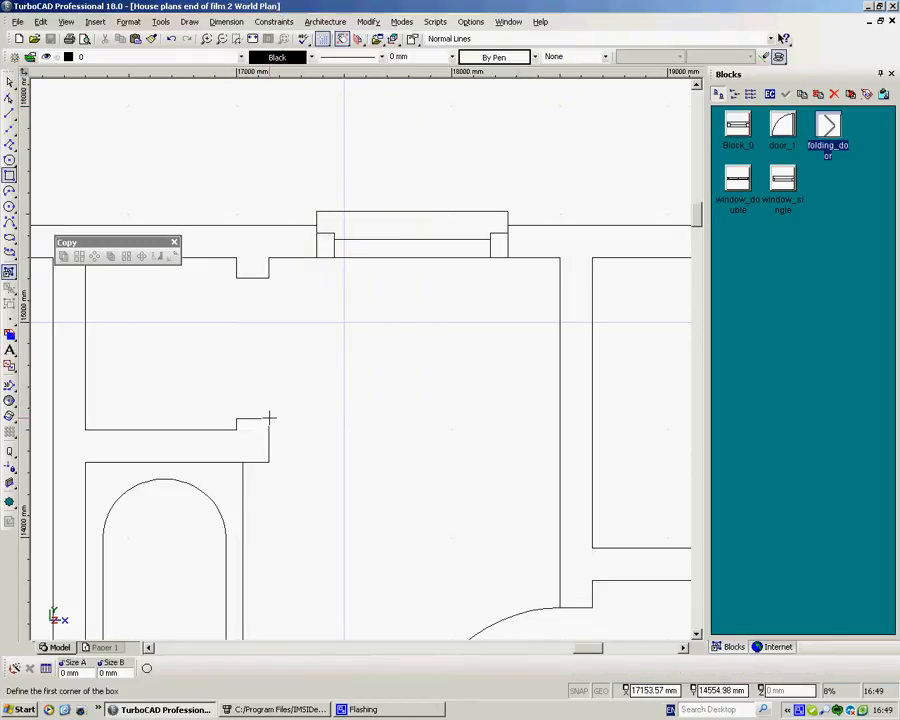
left_click(268, 418)
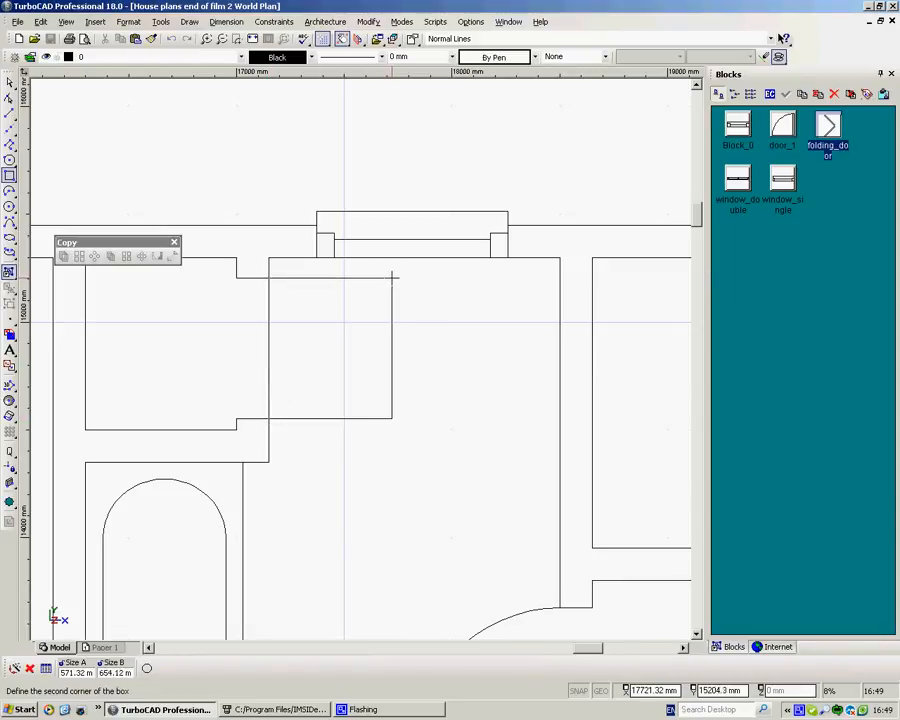
left_click(393, 278)
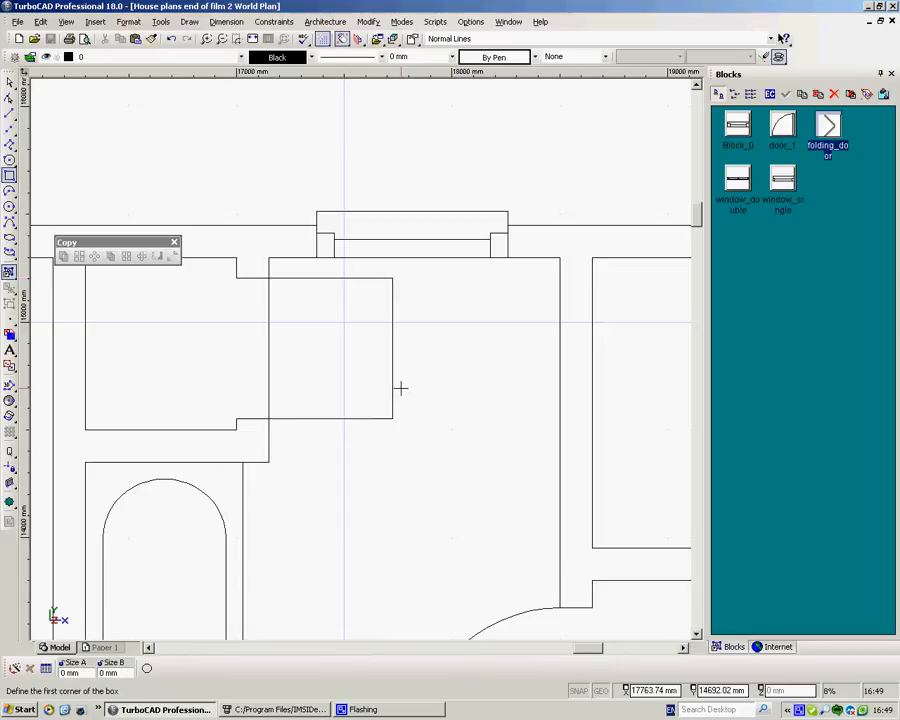
Step: Draw a horizontal line across the middle of the rectangle at the linen closet opening, splitting it into two equal halves
right_click(200, 179)
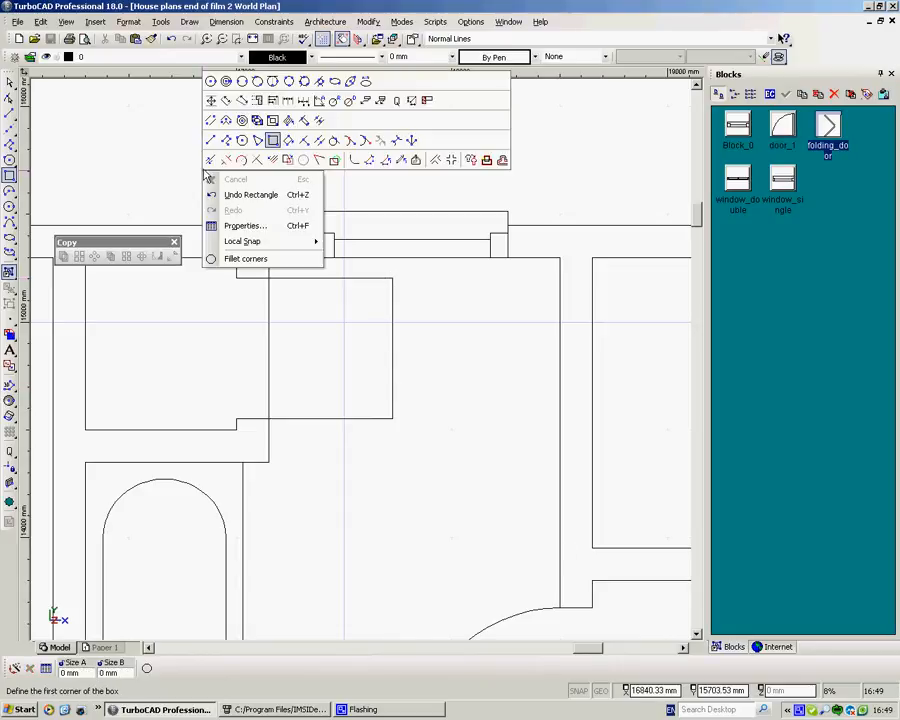
left_click(211, 138)
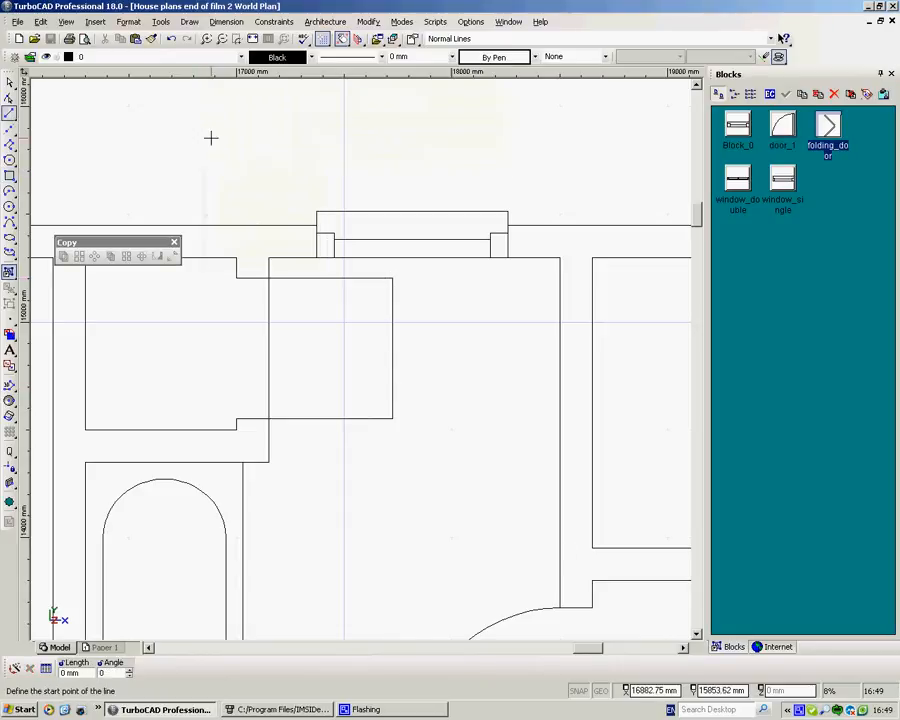
left_click(268, 347)
left_click(393, 347)
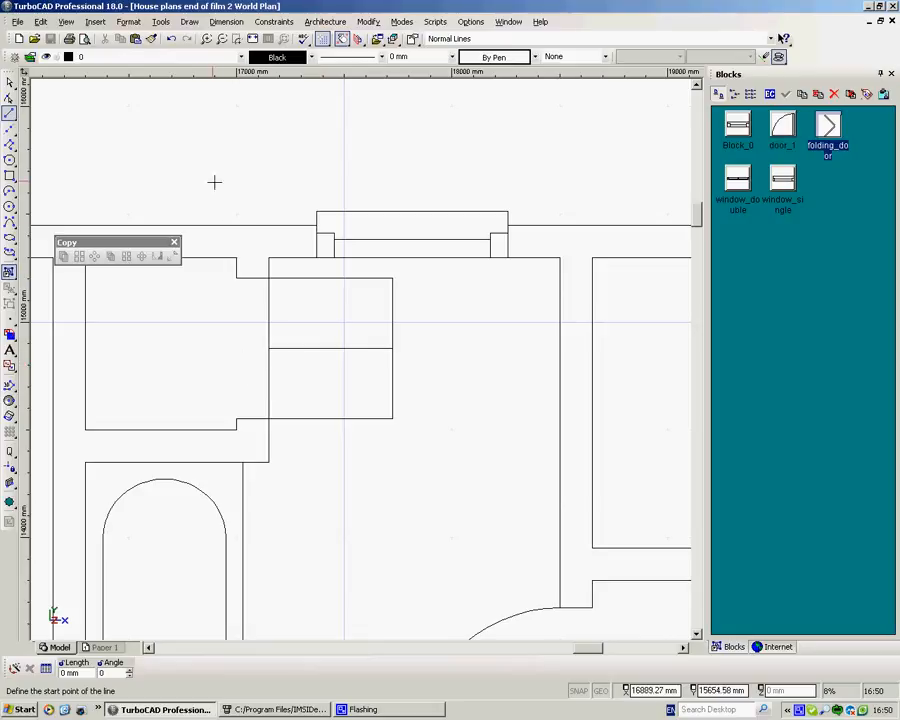
Step: Draw a thin door leaf rectangle, about 22 mm wide and 327 mm high, along the lower half of the linen closet opening
right_click(253, 177)
left_click(325, 145)
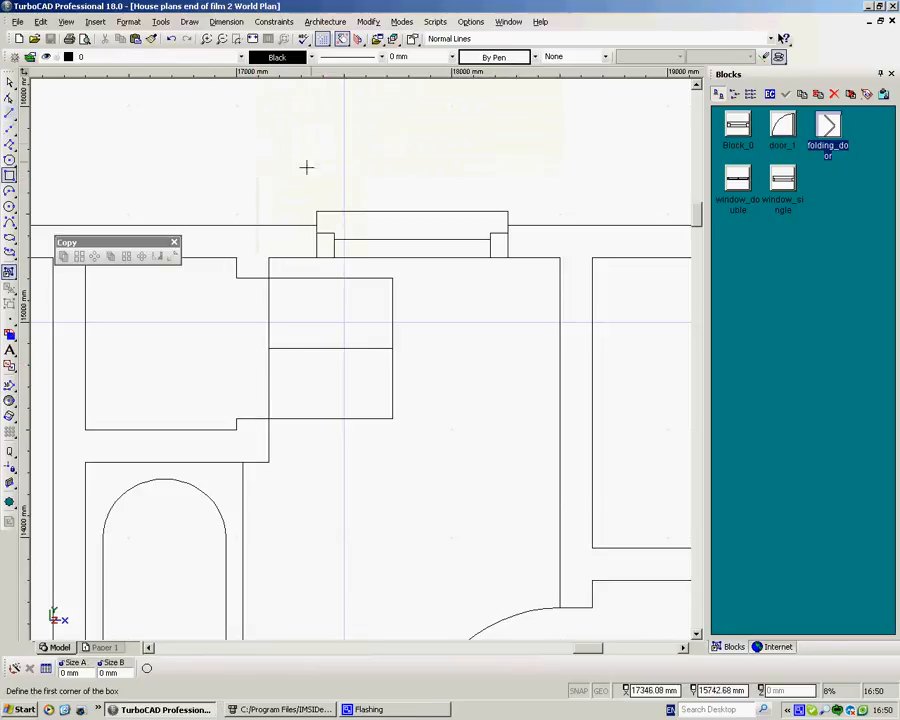
left_click(268, 420)
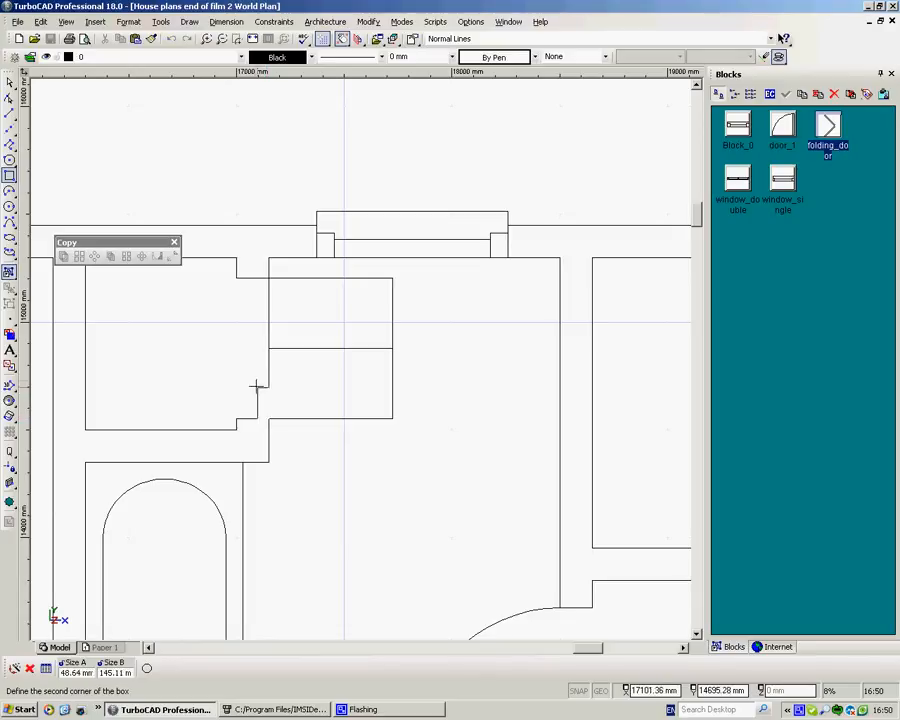
scroll(268, 348, "up", 5)
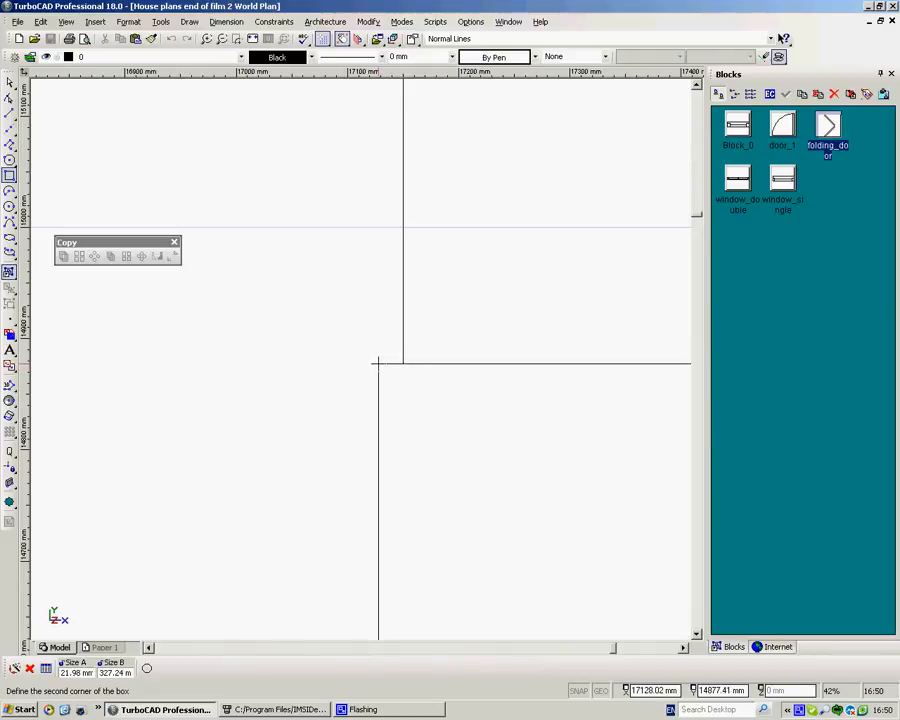
left_click(377, 363)
scroll(380, 360, "down", 4)
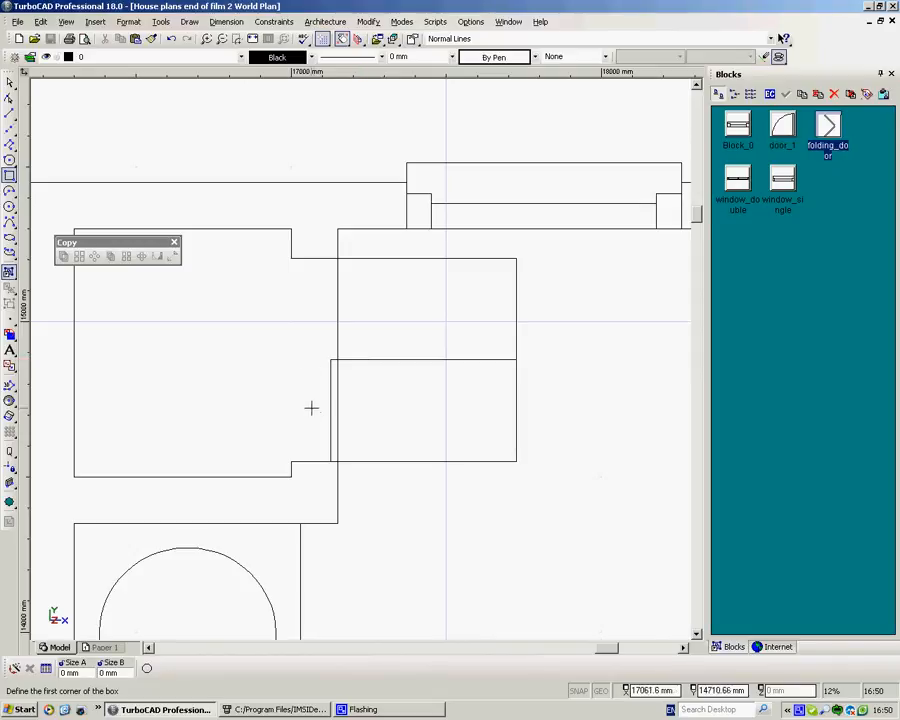
Step: Delete the large helper rectangle and its horizontal midline, keeping only the thin door leaf
key("Escape")
left_click(473, 258)
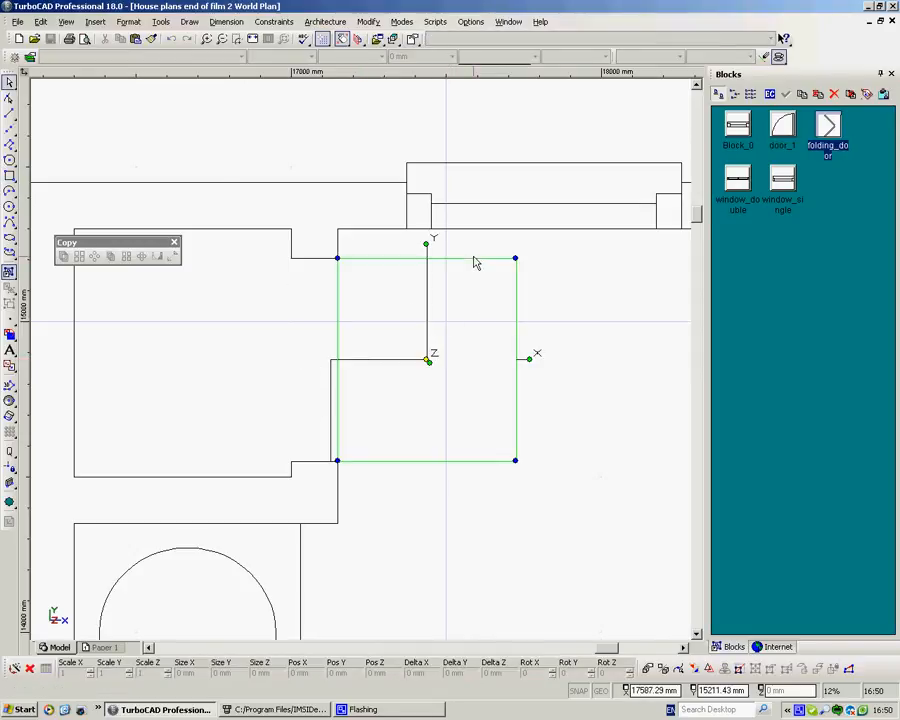
key("Delete")
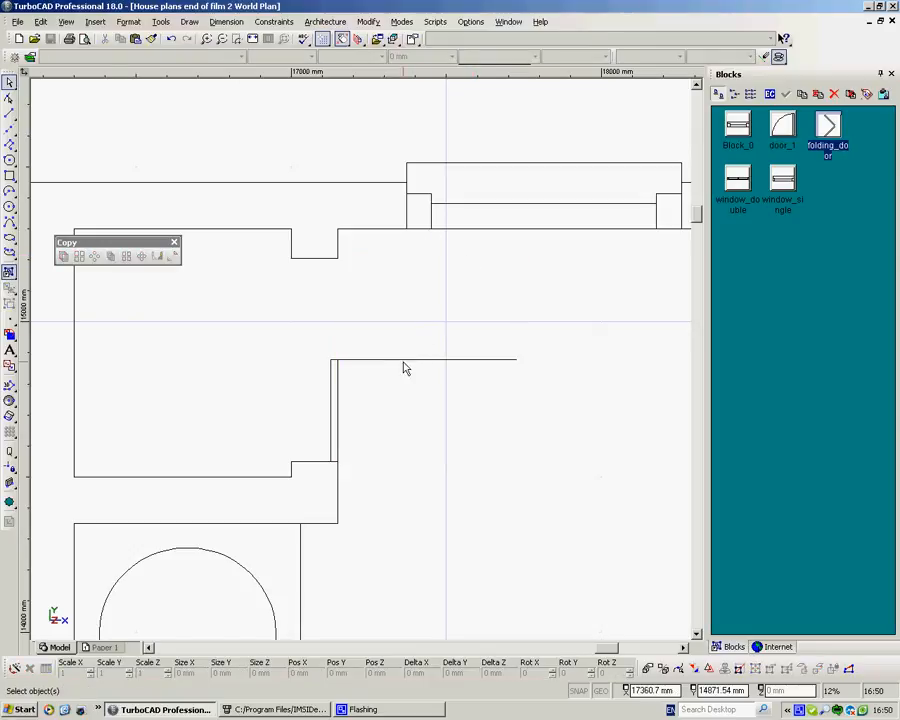
left_click(410, 366)
key("Delete")
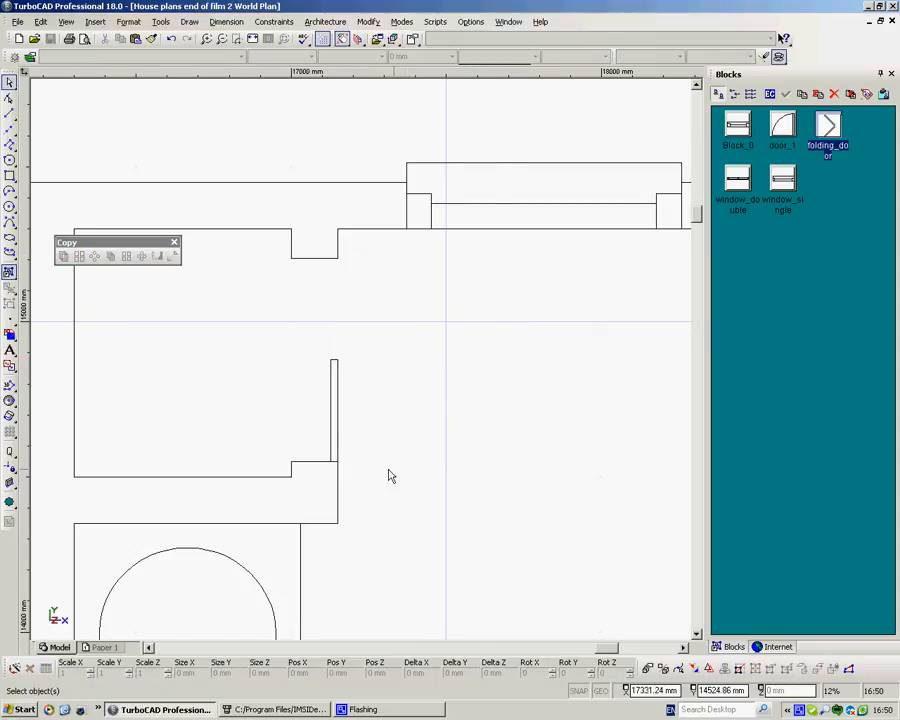
Step: Move the door leaf's reference point to its lower outer corner and rotate the leaf diagonally outward into the bathroom
left_click(334, 416)
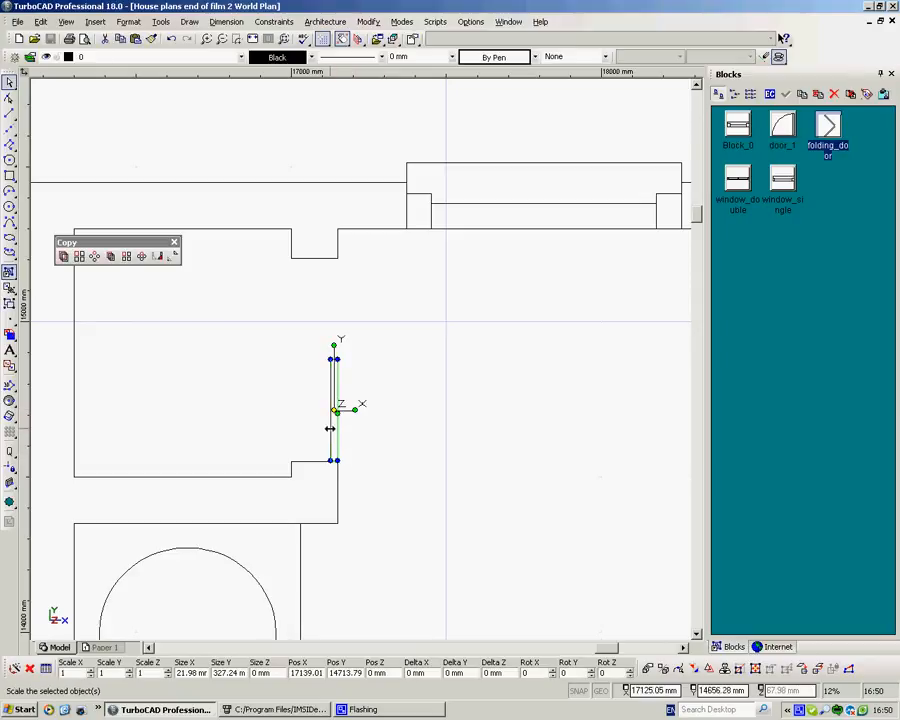
scroll(336, 418, "up", 3)
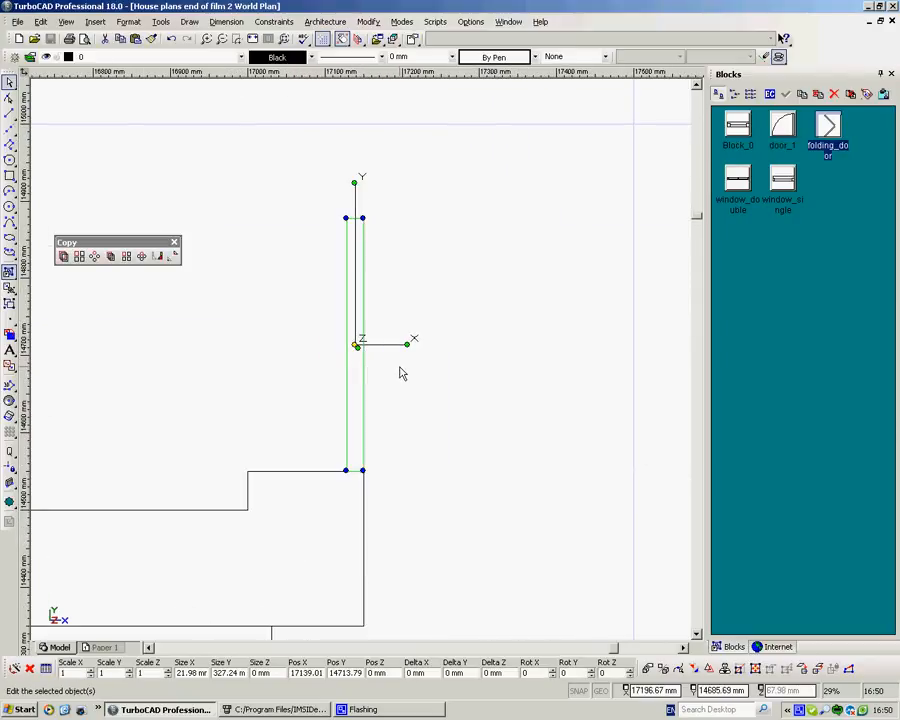
left_click_drag(356, 345, 393, 497)
left_click(526, 486)
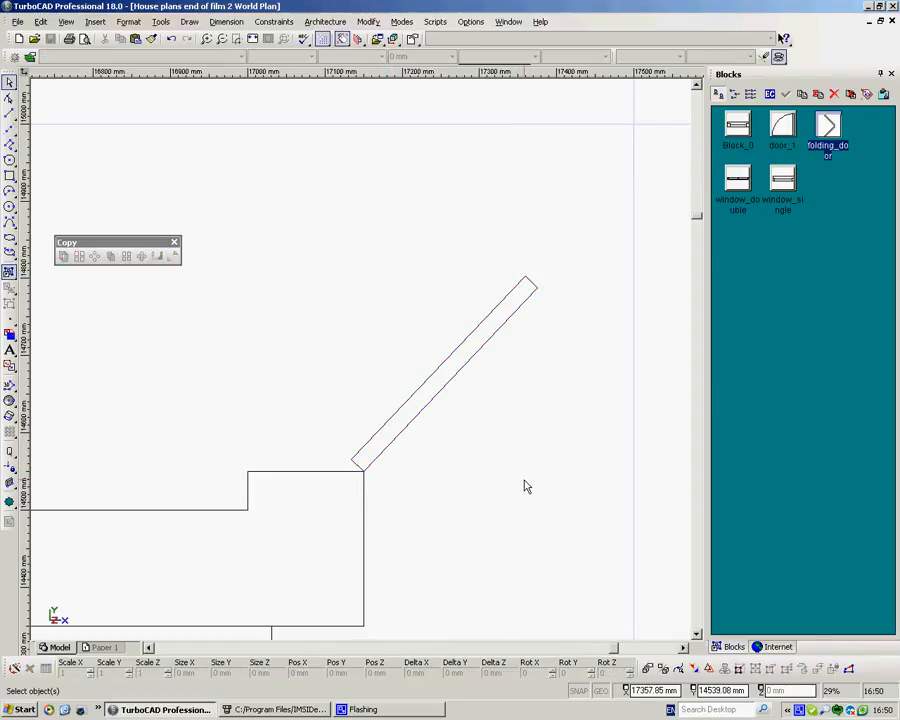
Step: Mirror-copy the rotated door leaf about a line at 180 degrees through its free end to form the second folding leaf
left_click(429, 379)
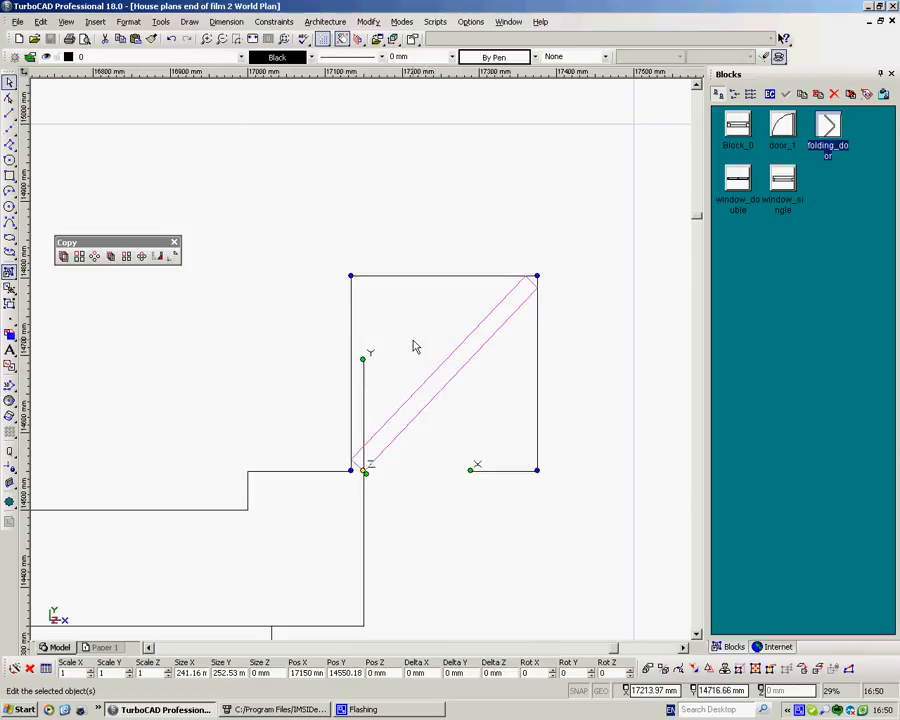
left_click(158, 256)
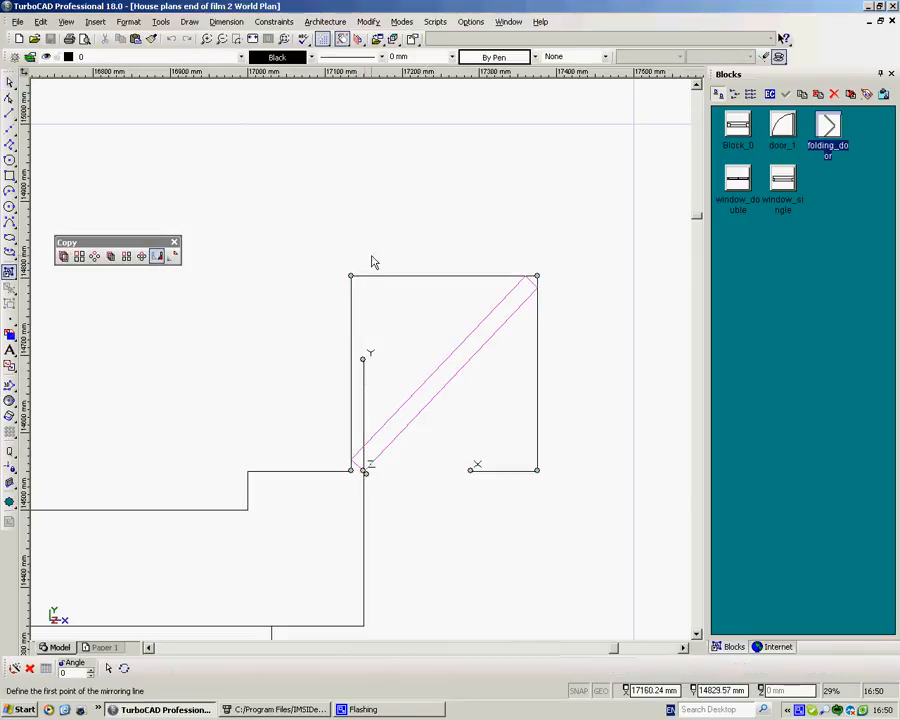
left_click(531, 281)
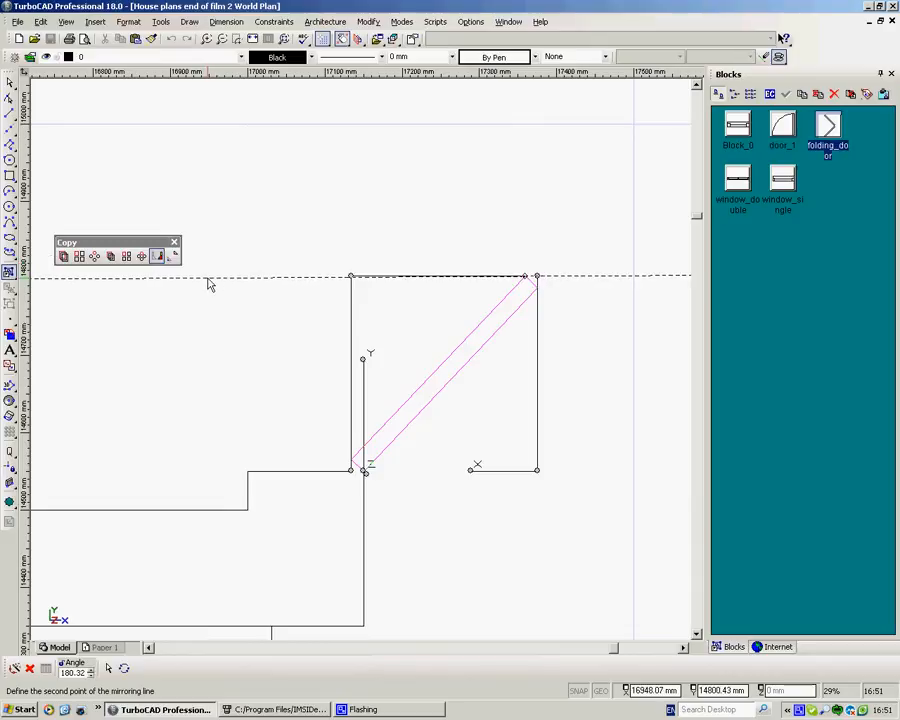
key("Tab")
type("180")
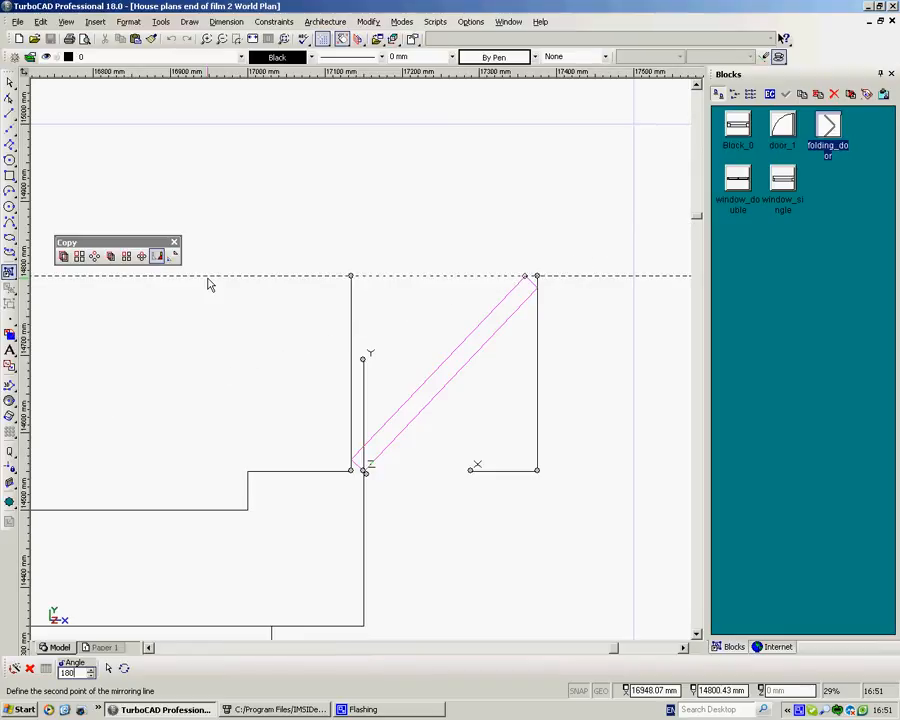
key("Return")
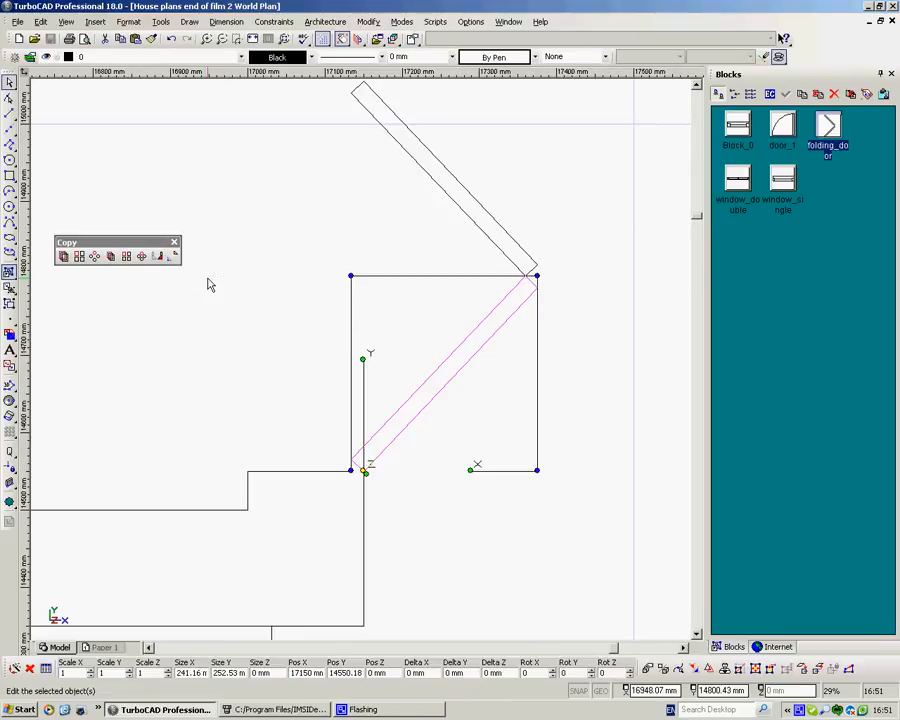
left_click(267, 319)
Step: Close the floating Copy toolbar
scroll(365, 357, "down", 4)
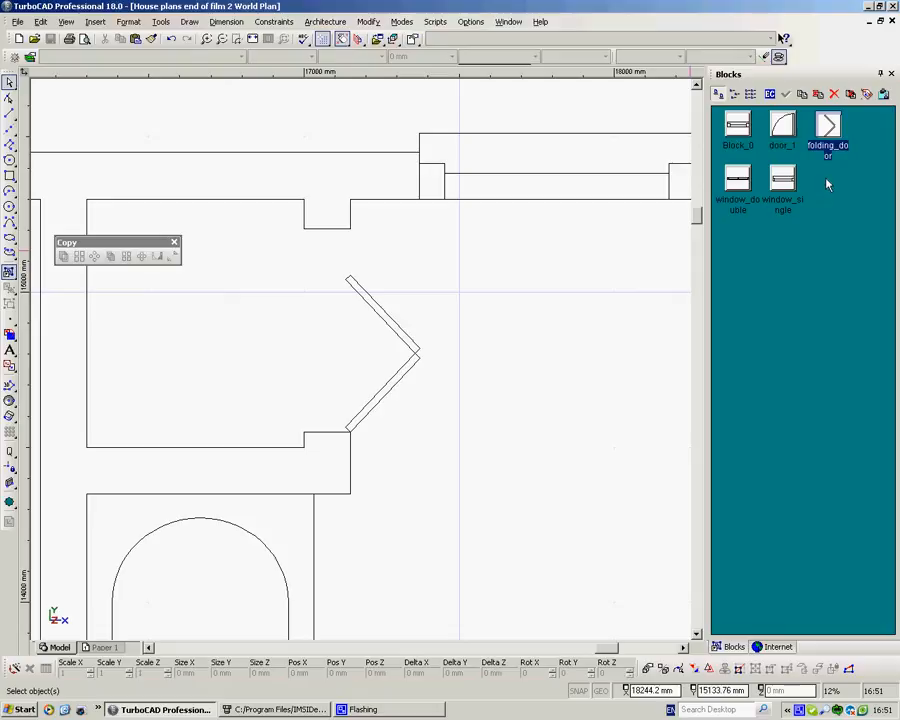
scroll(363, 367, "down", 4)
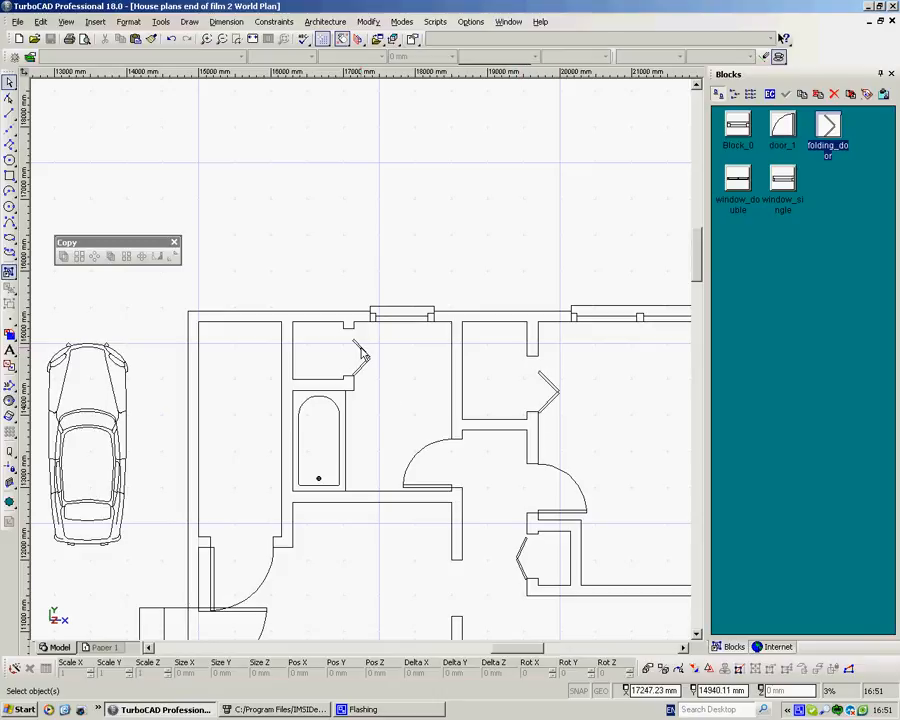
scroll(362, 368, "down", 3)
scroll(363, 367, "up", 3)
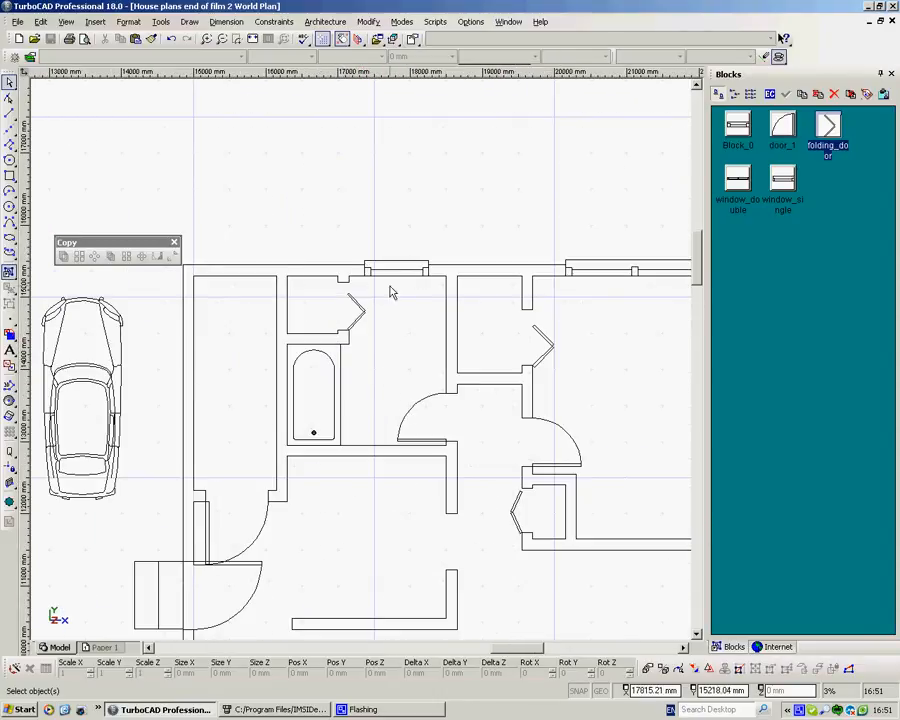
scroll(363, 367, "down", 2)
scroll(363, 367, "up", 1)
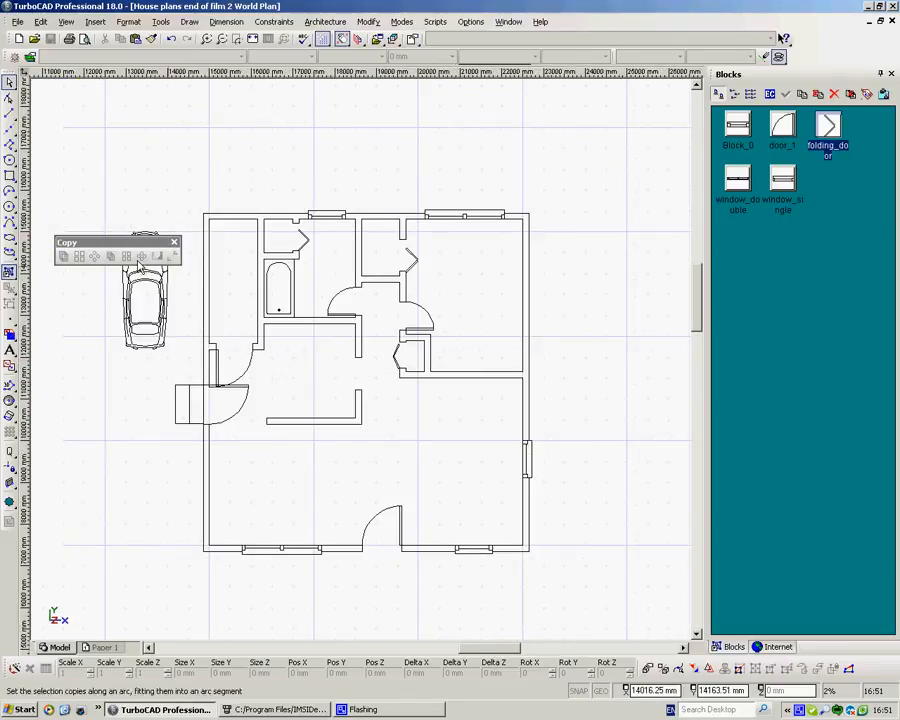
left_click(174, 243)
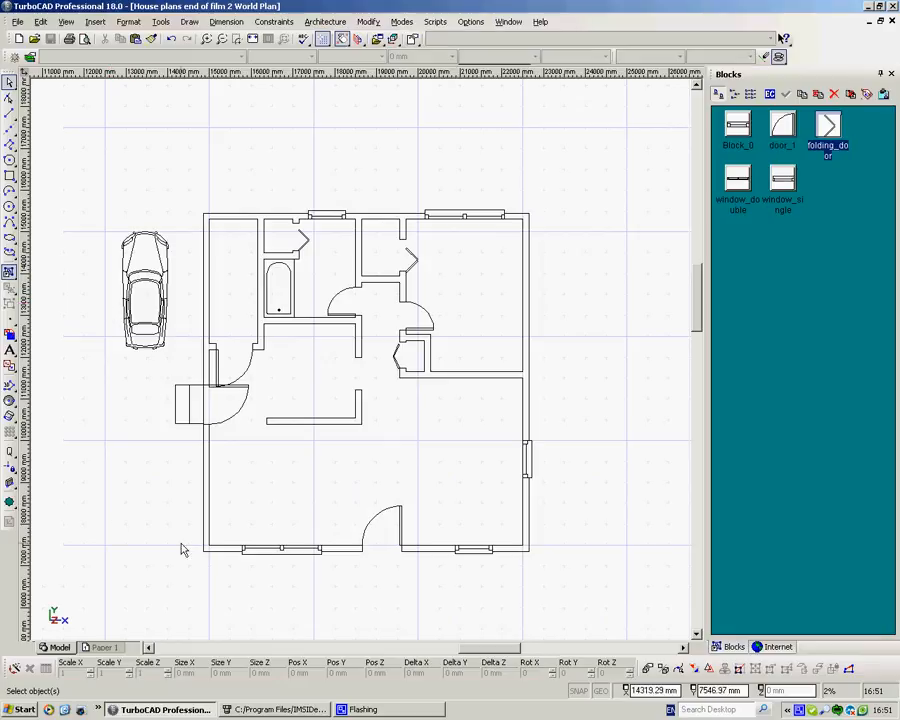
Step: Switch to the CADSymbols library and output the oval wash basin with tap (Waschbecken 12) from sanitary 08 wash basin into the TurboCAD bathroom
left_click(268, 711)
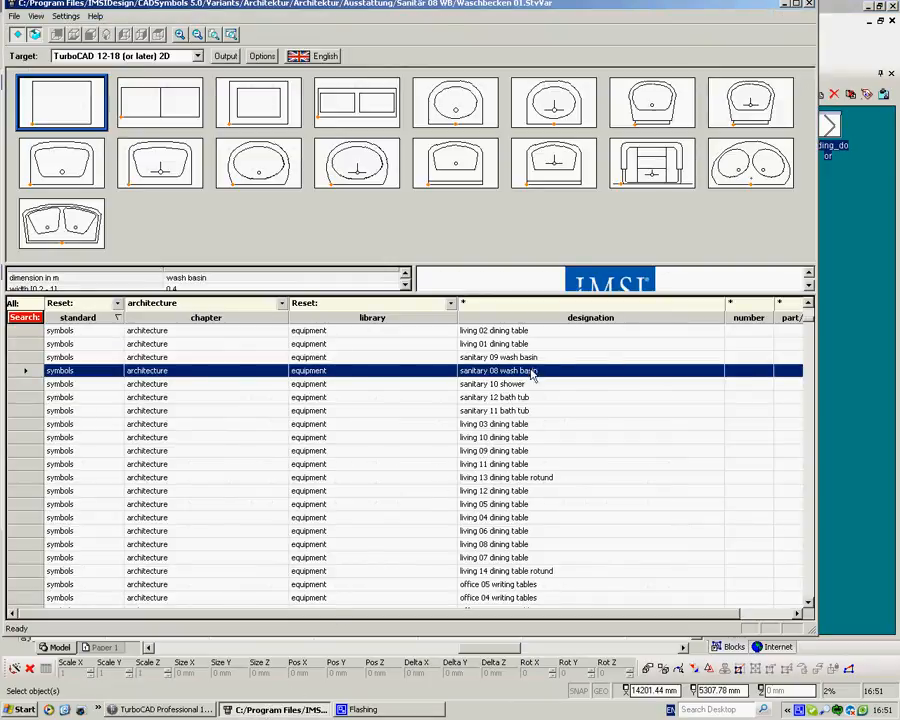
left_click(282, 304)
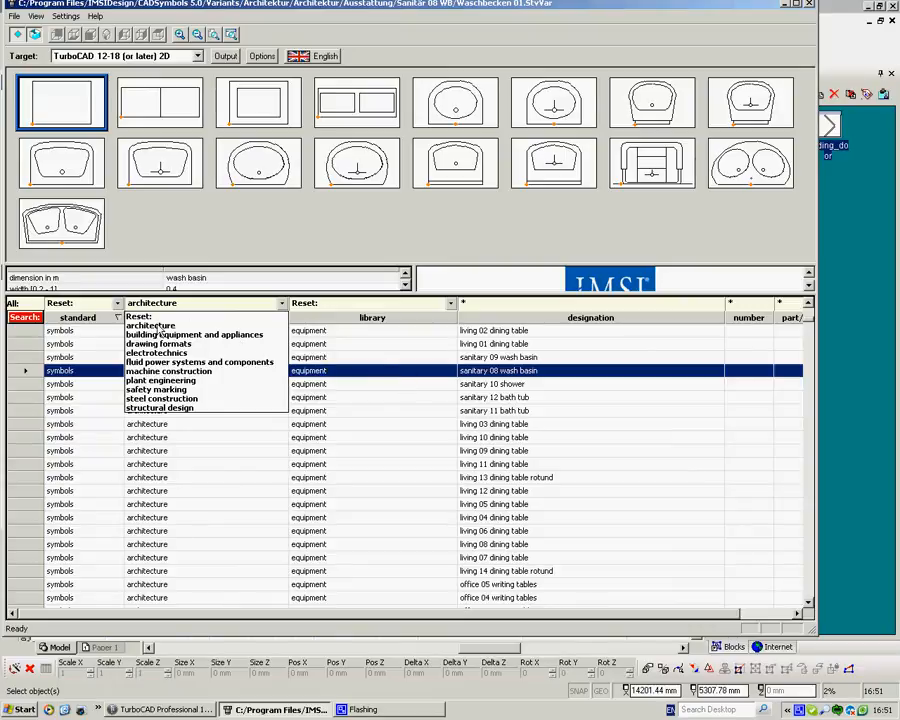
left_click(406, 426)
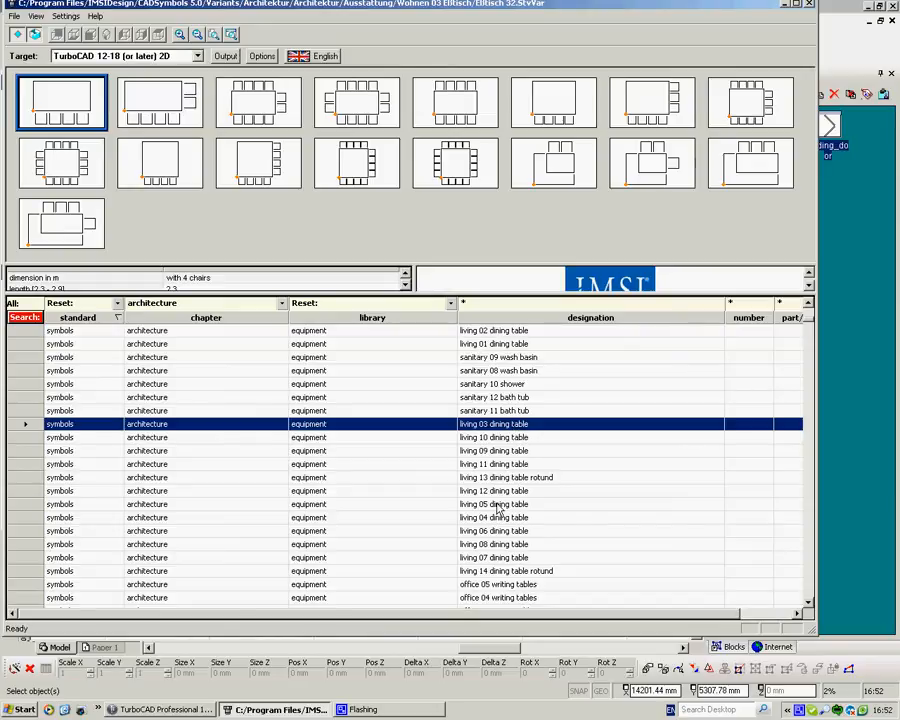
left_click(511, 372)
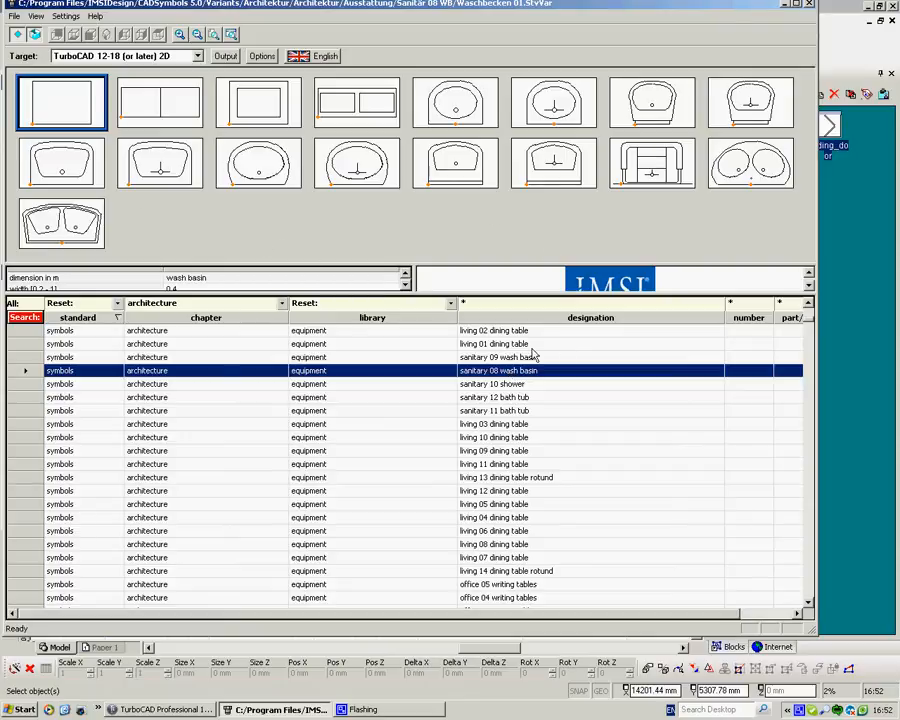
left_click(488, 386)
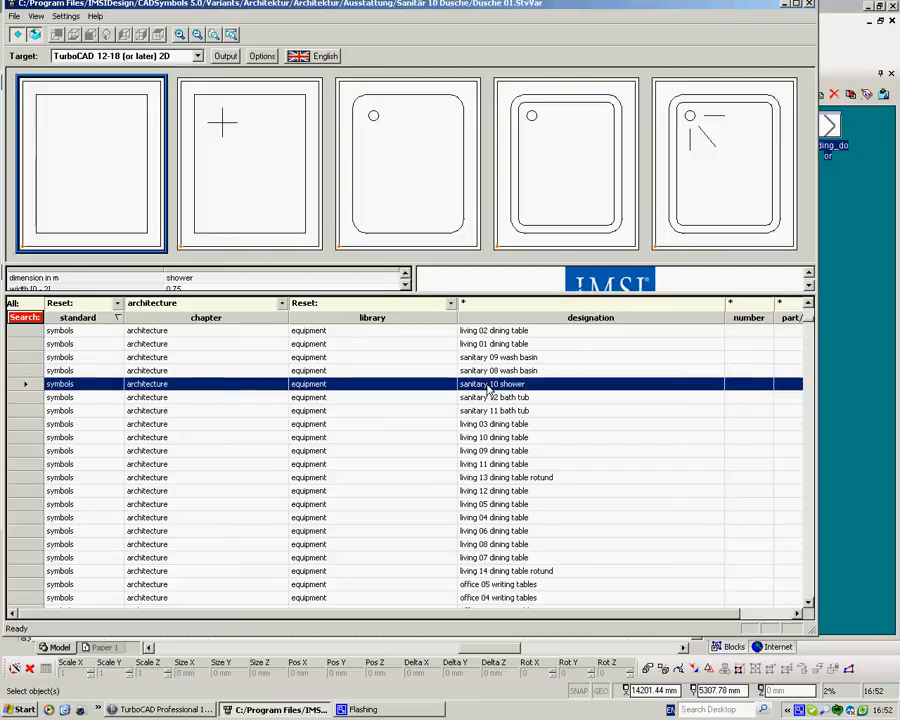
left_click(495, 360)
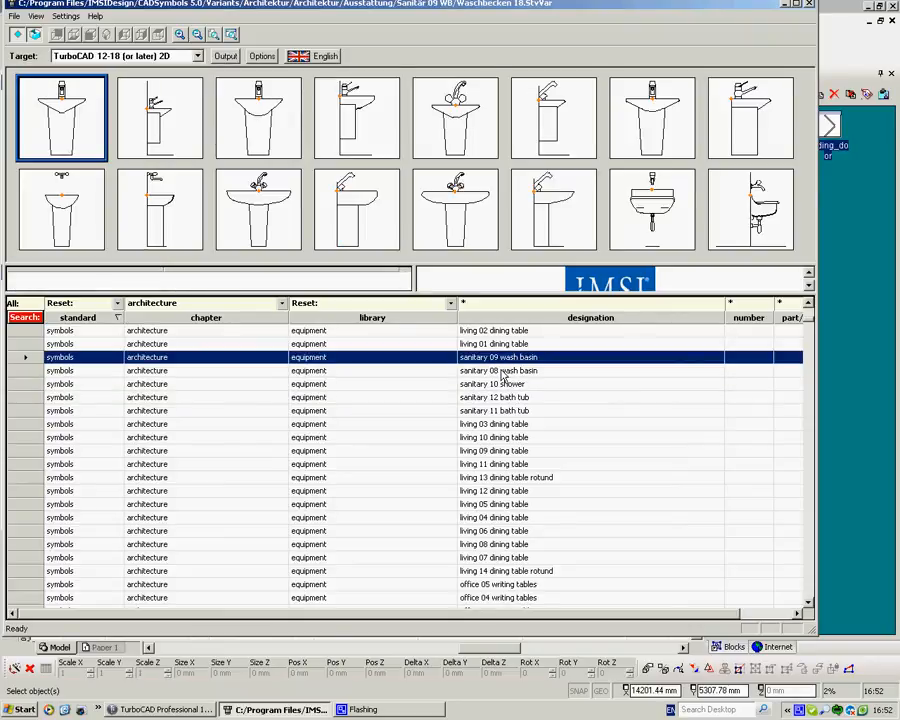
left_click(503, 373)
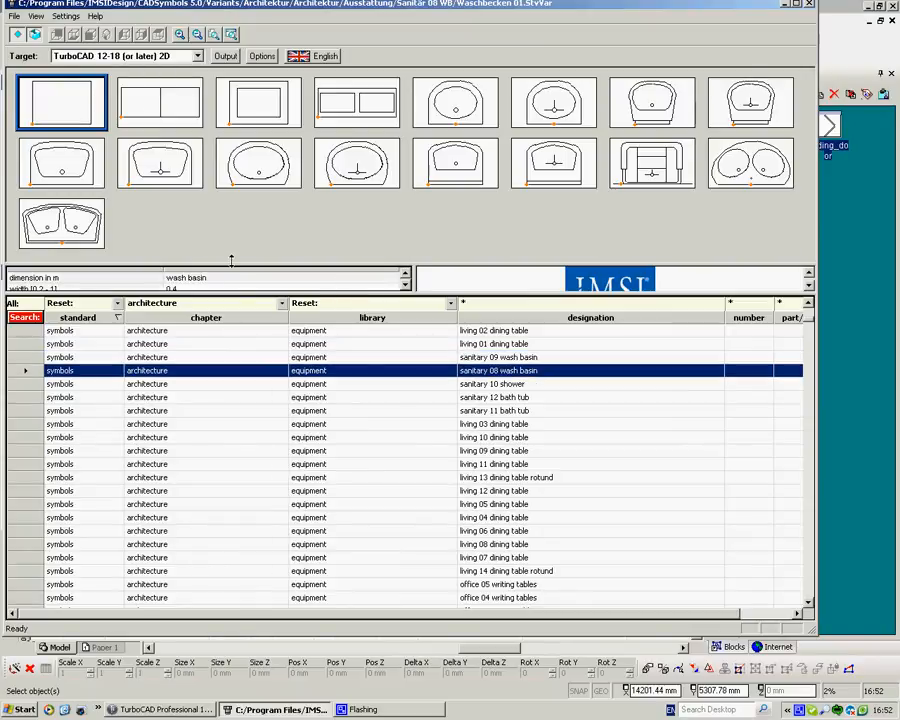
left_click(362, 166)
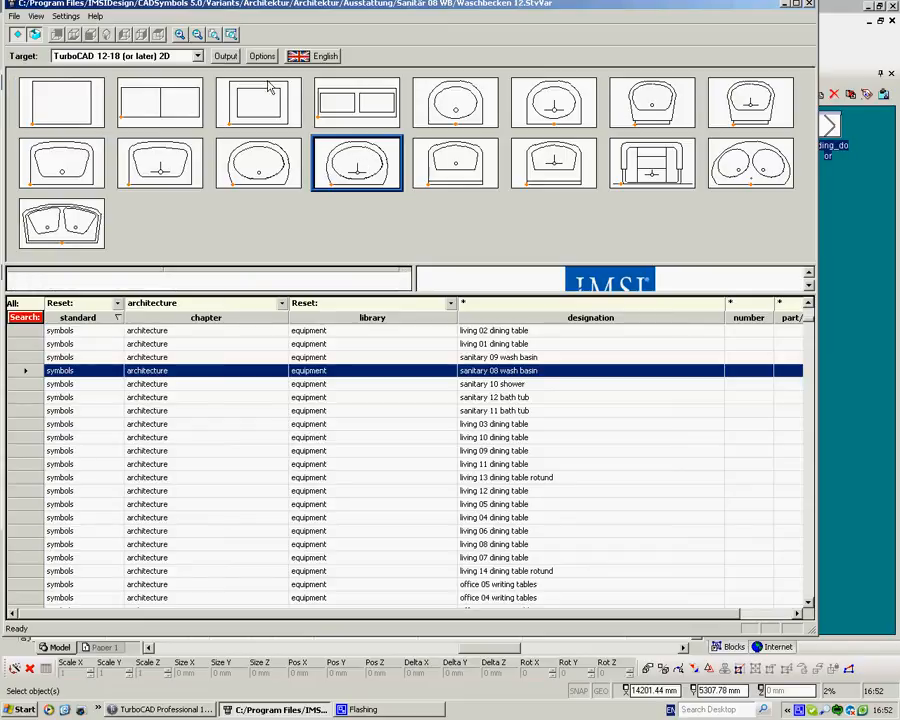
left_click(226, 59)
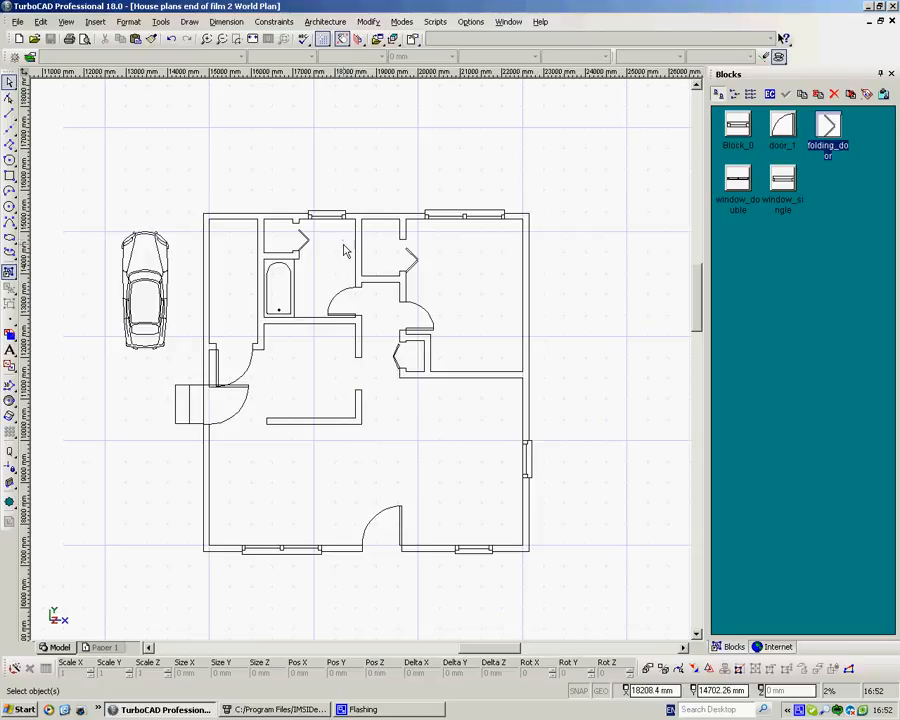
Step: Select the newly inserted wash basin symbol in the bathroom
scroll(358, 368, "up", 10)
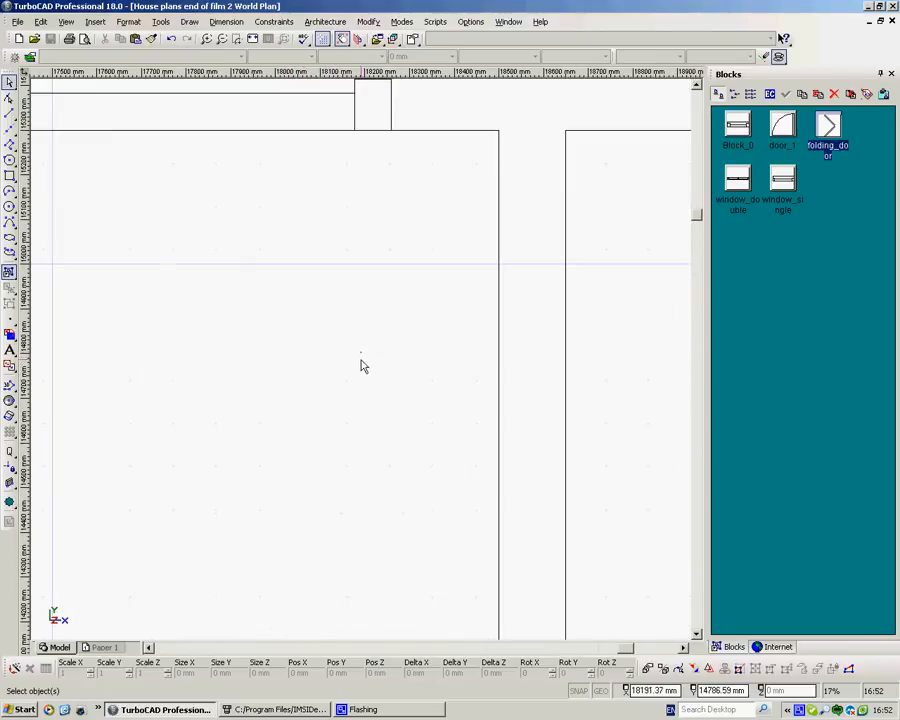
scroll(353, 372, "up", 15)
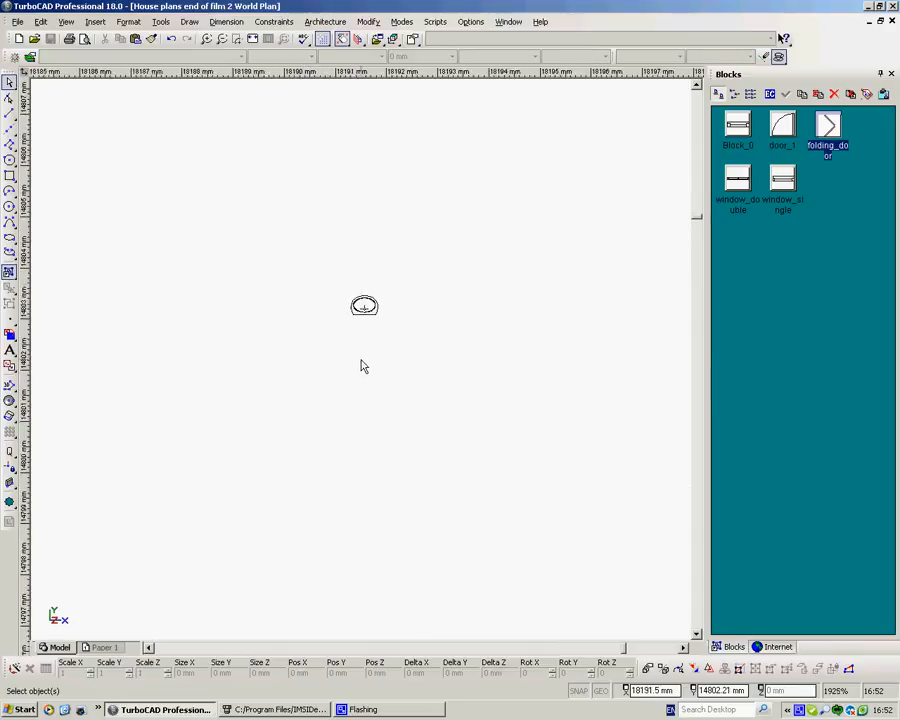
left_click(365, 296)
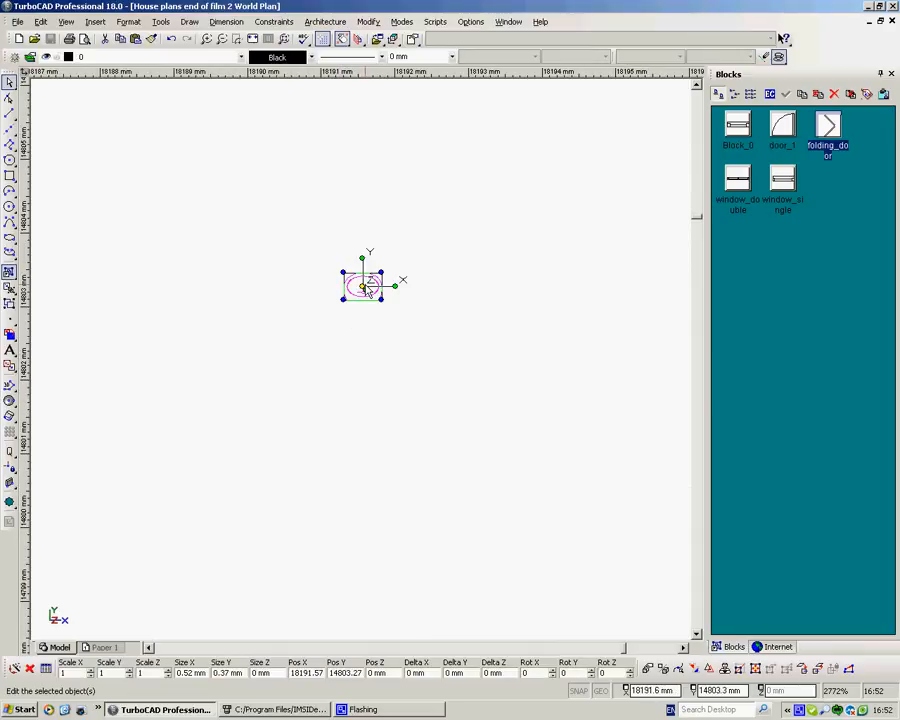
left_click_drag(380, 274, 400, 241)
right_click(398, 242)
left_click(434, 251)
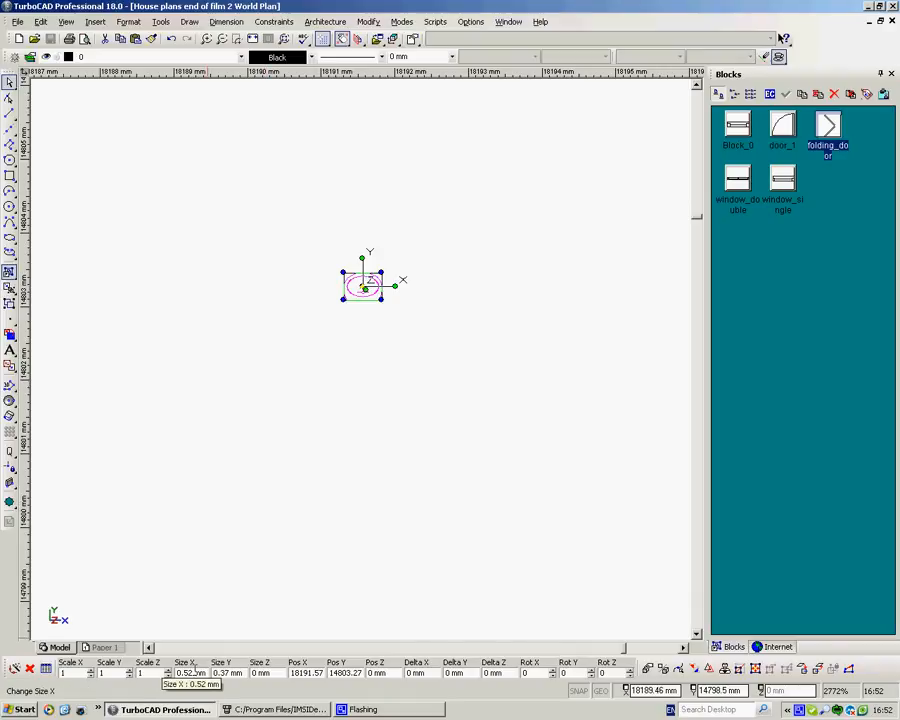
Step: Turn on Keep aspect ratio and scale the wash basin up to about 522 by 376 mm
right_click(421, 348)
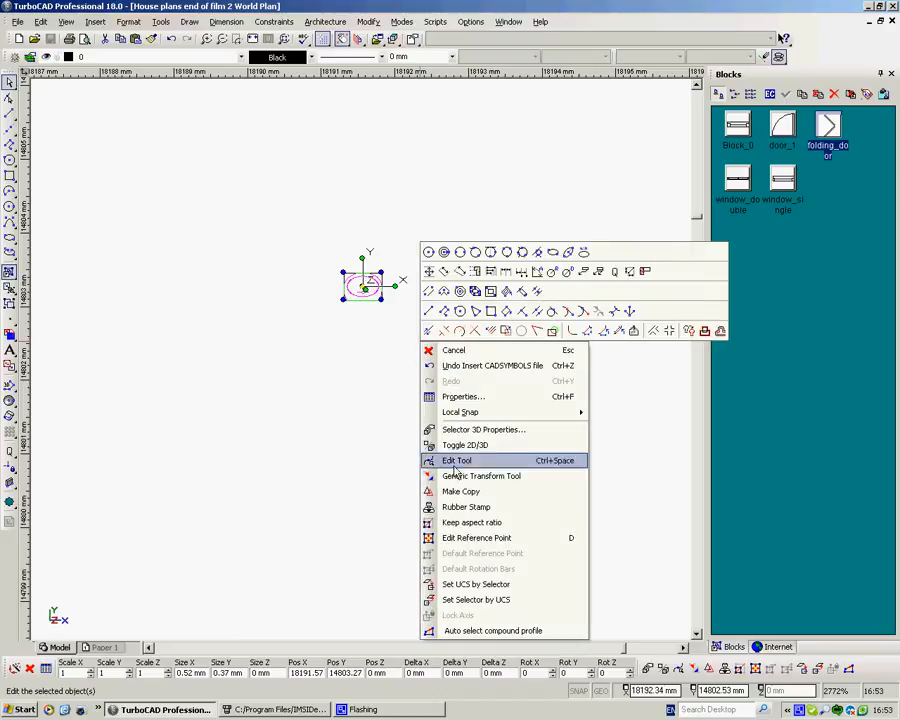
left_click(484, 524)
left_click(379, 274)
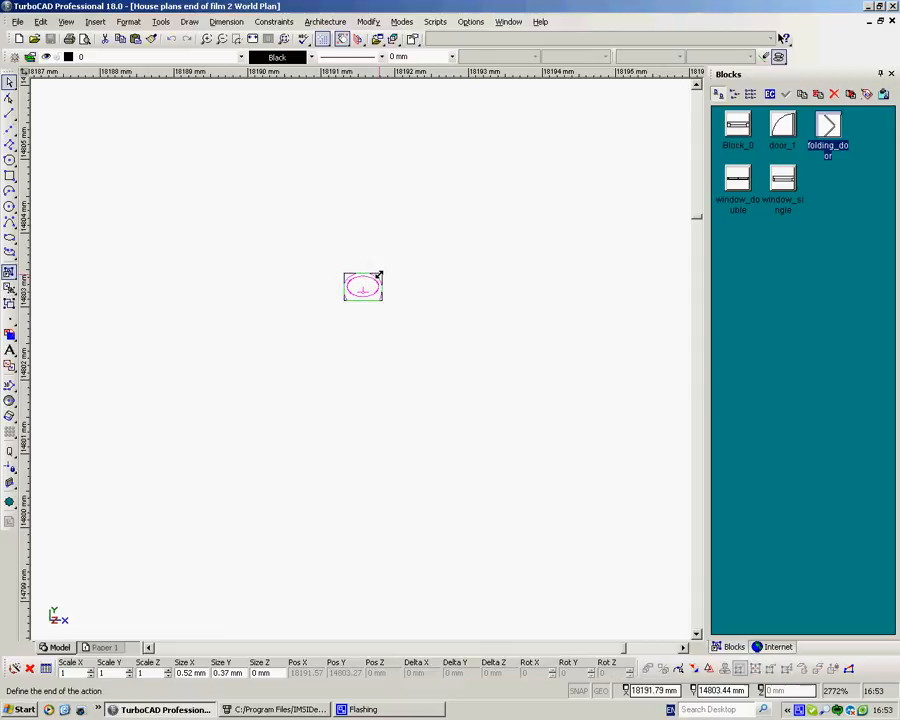
scroll(364, 358, "down", 6)
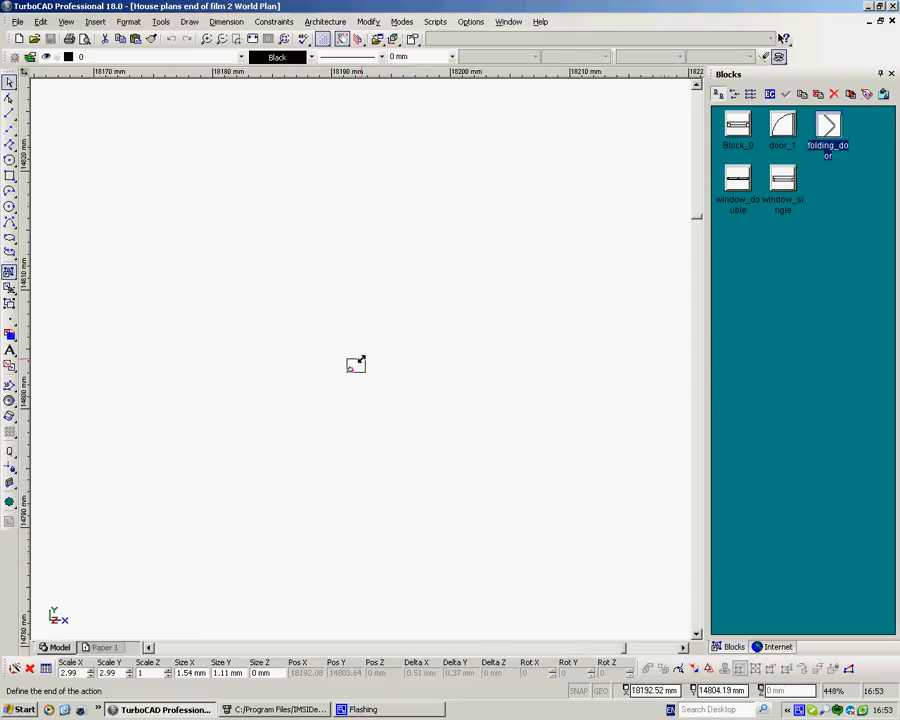
scroll(362, 358, "down", 8)
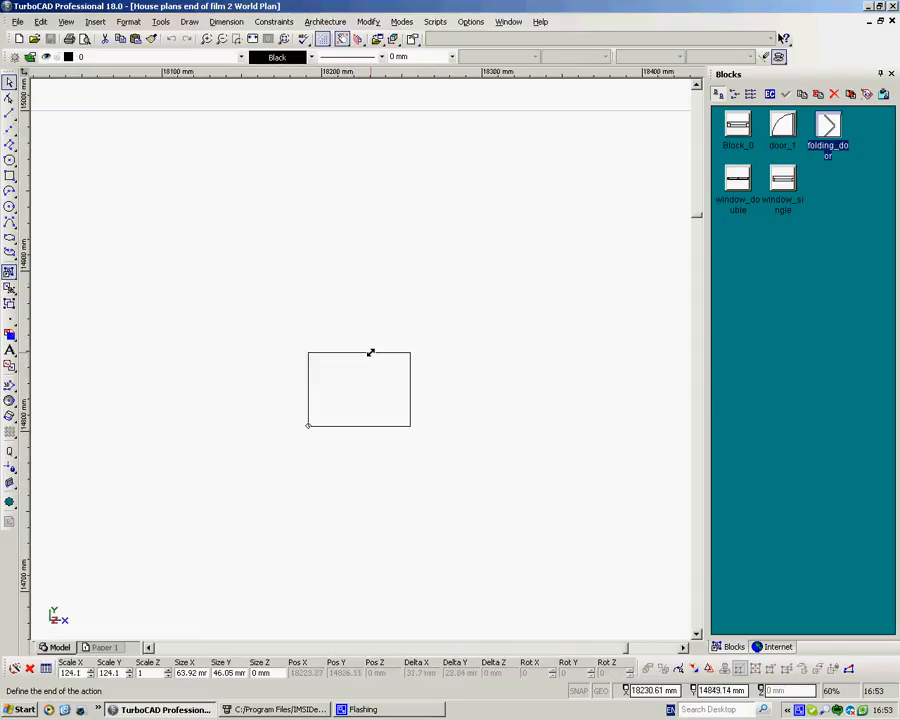
scroll(370, 352, "down", 6)
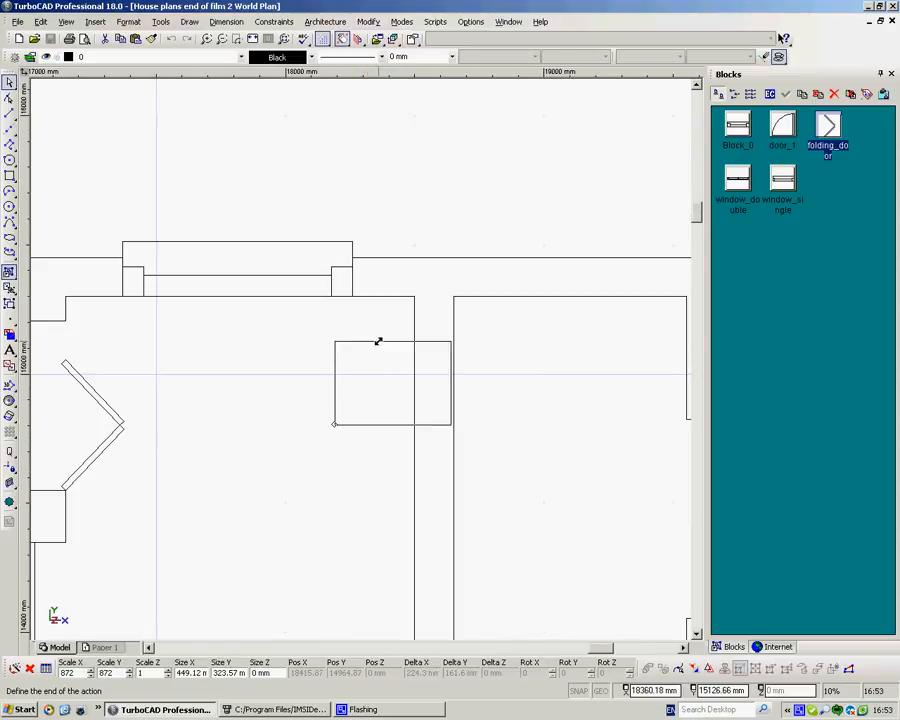
scroll(380, 338, "down", 2)
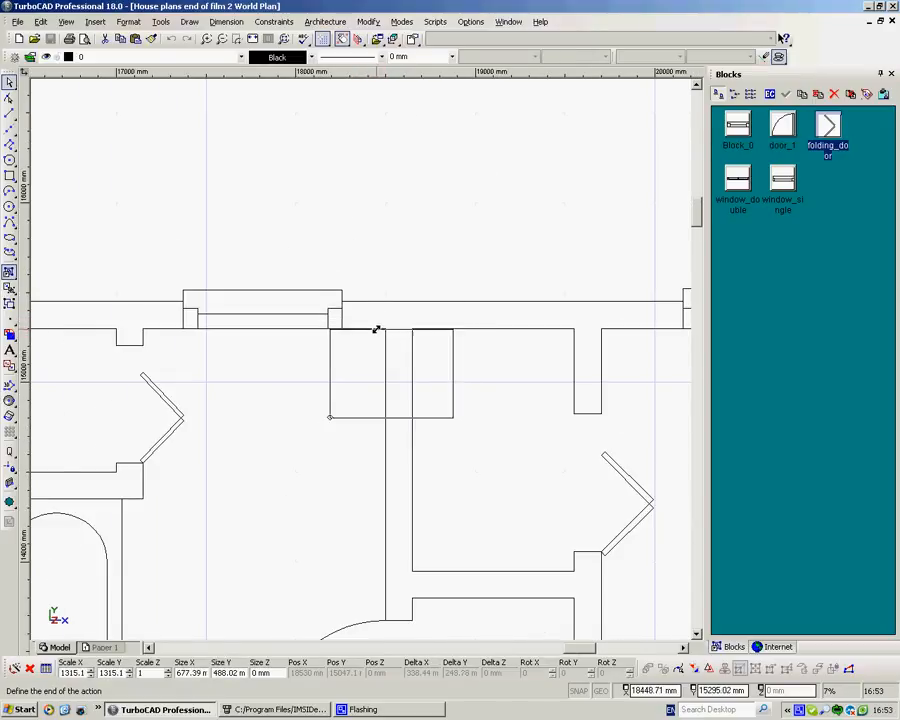
scroll(364, 334, "down", 4)
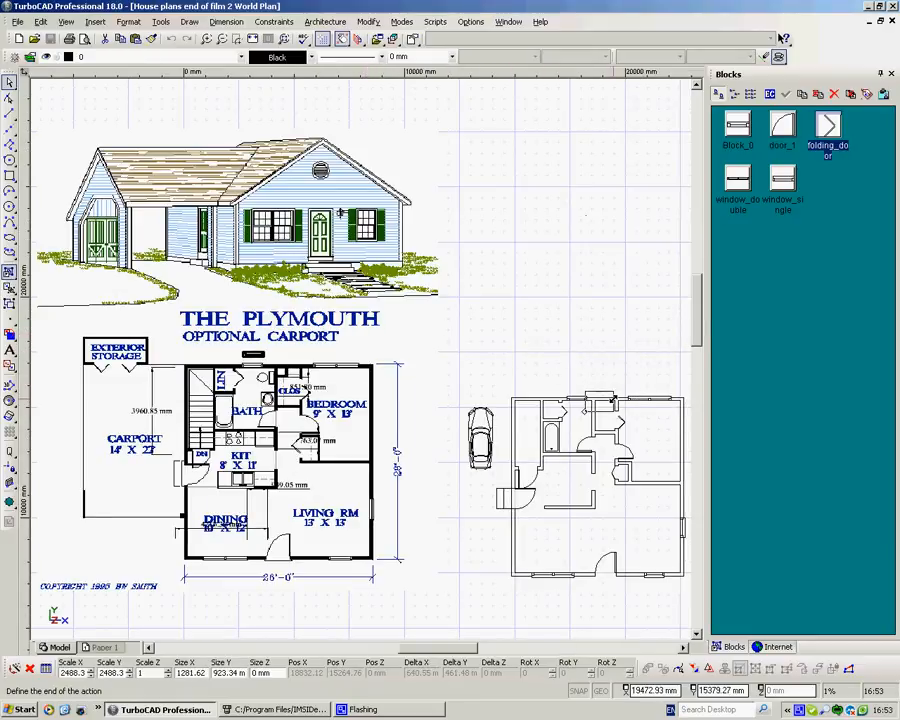
scroll(613, 398, "up", 3)
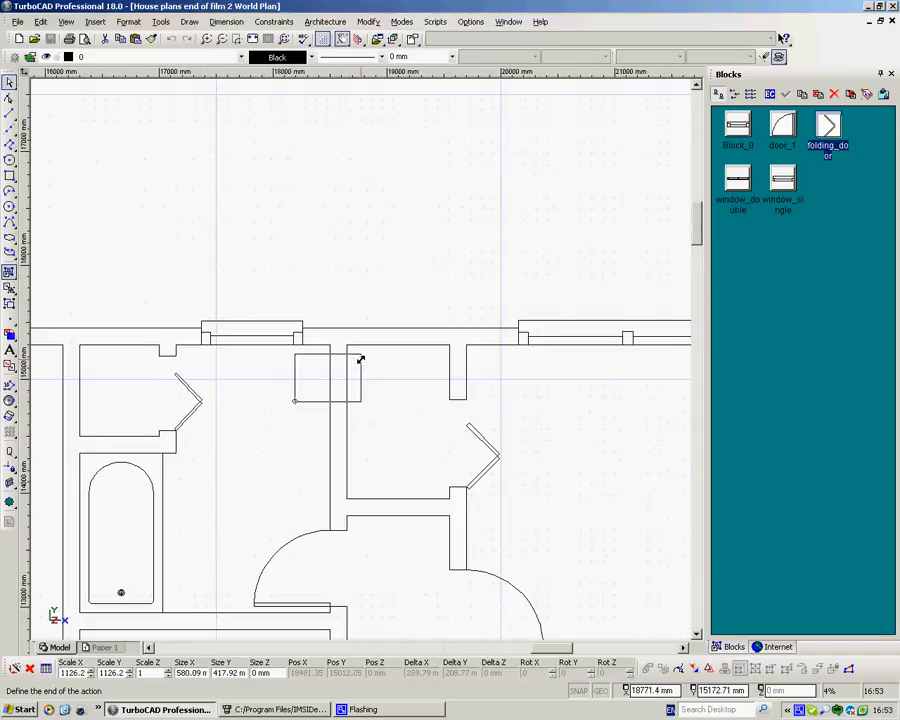
left_click(354, 358)
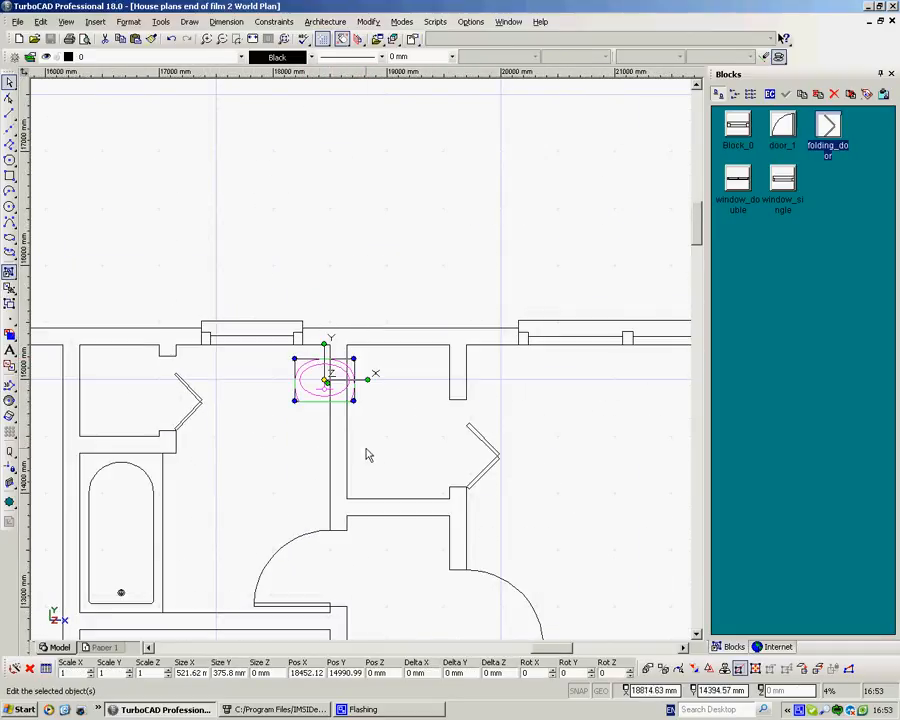
Step: Rotate the wash basin 90 degrees about Z and move it onto the open bathroom floor below the window
left_click_drag(368, 377, 328, 331)
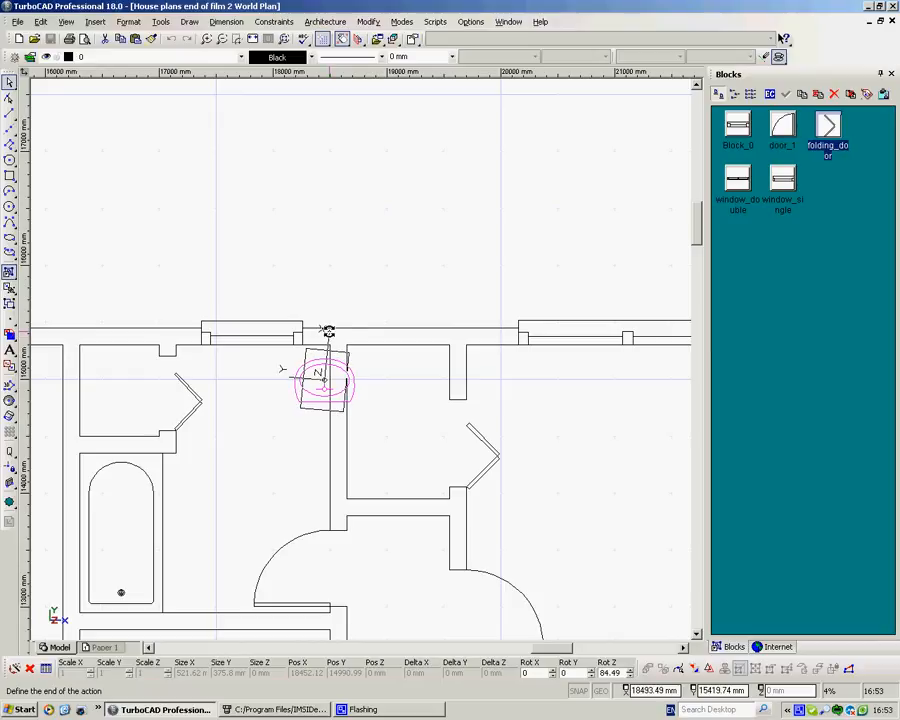
key("Tab")
type("90")
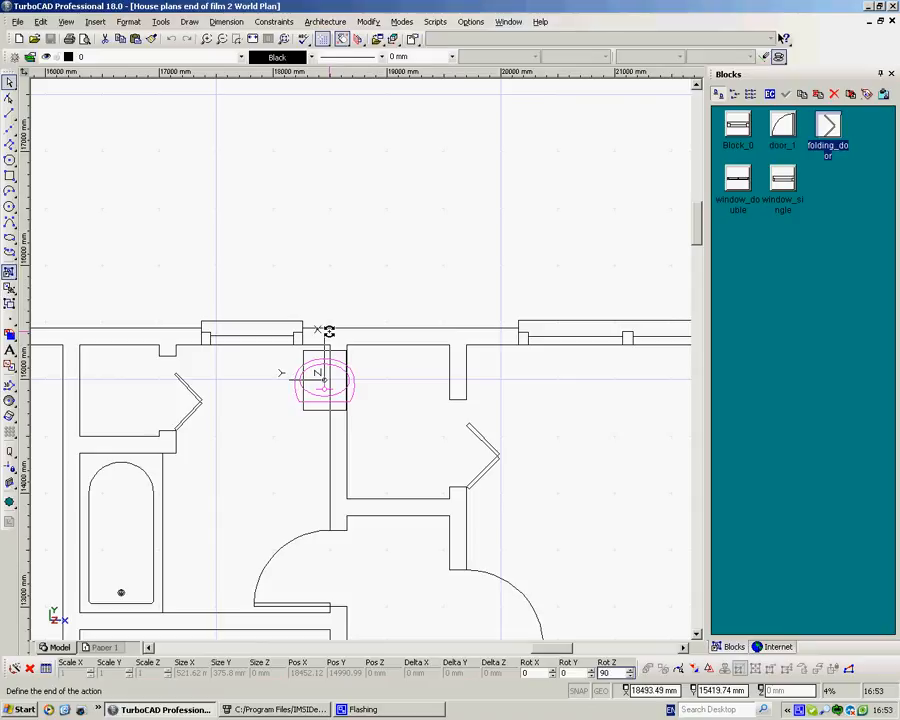
key("Return")
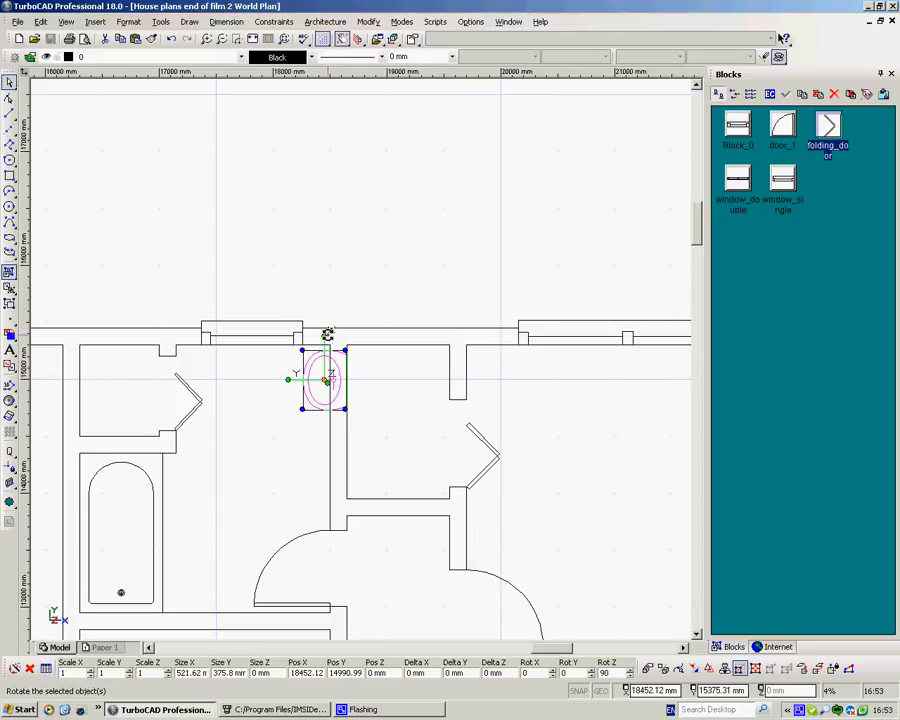
left_click_drag(326, 377, 268, 410)
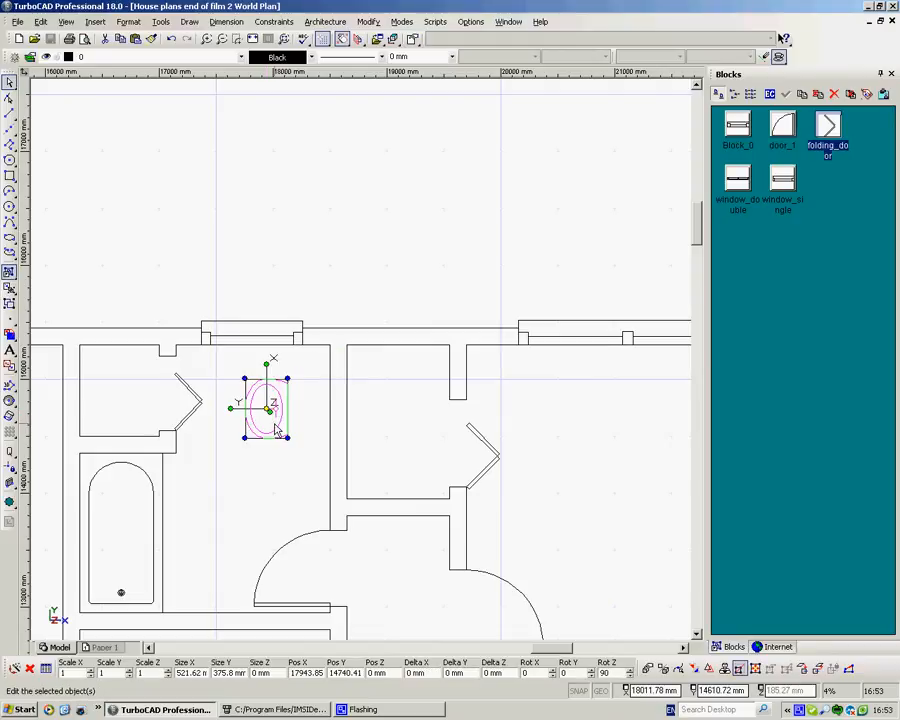
Step: Move the wash basin's reference point to the middle of its upper edge
key("e")
scroll(282, 386, "up", 4)
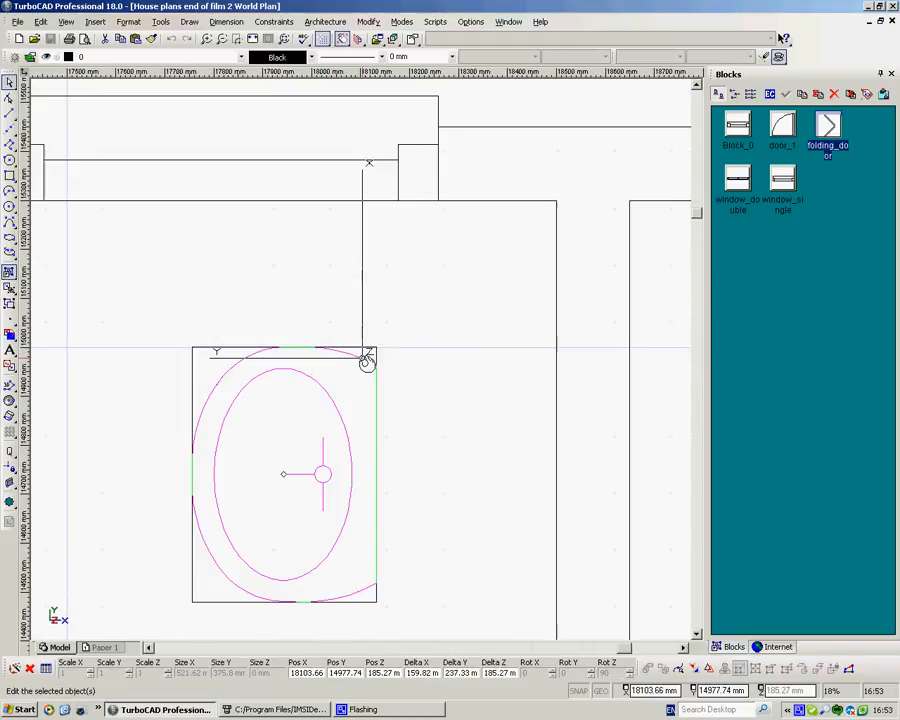
left_click(377, 348)
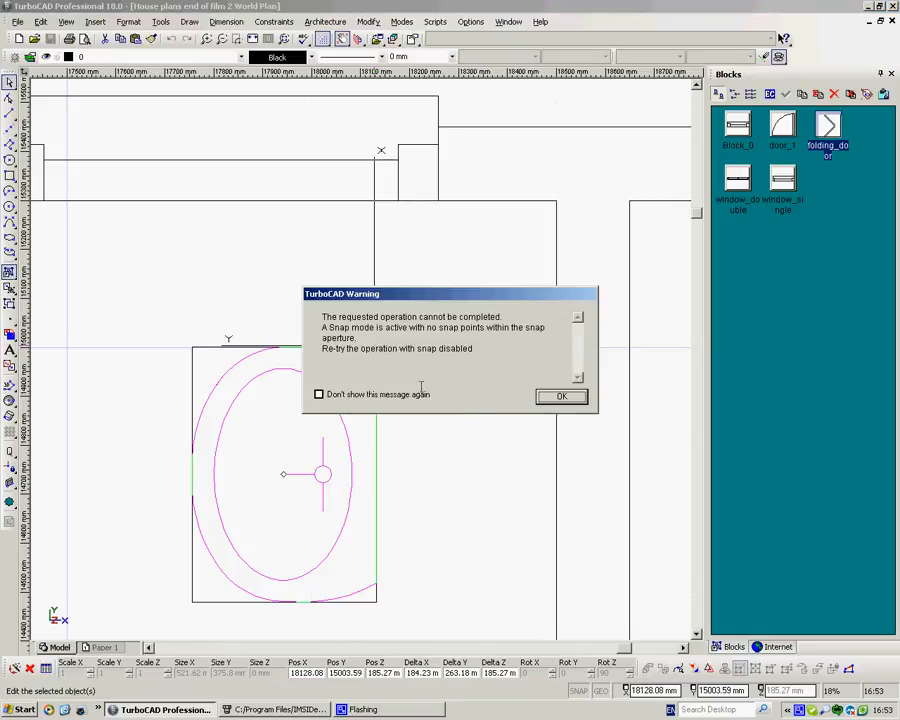
left_click(560, 397)
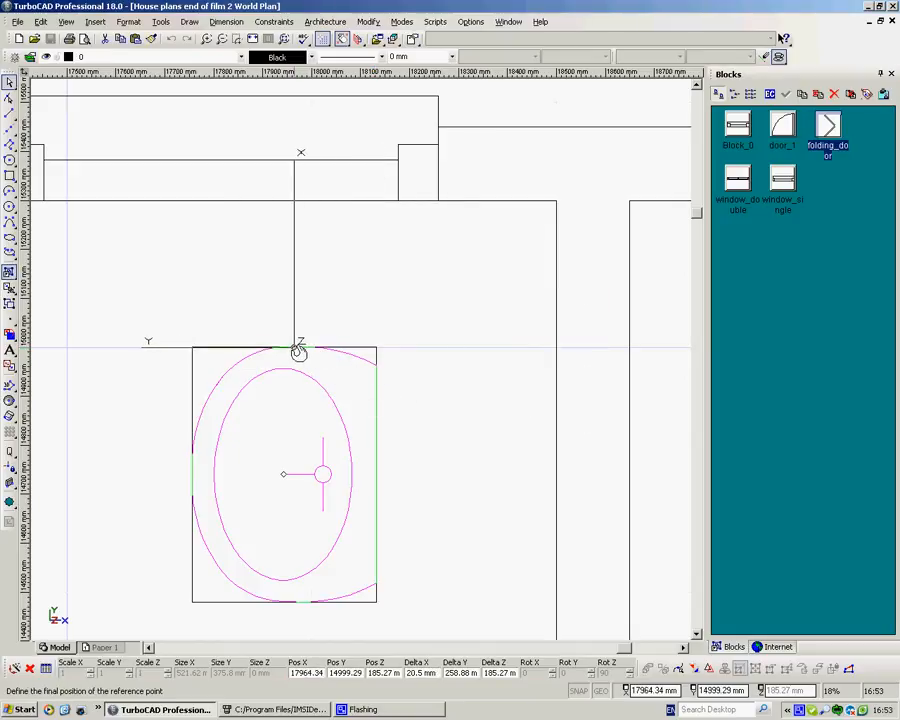
left_click(288, 345)
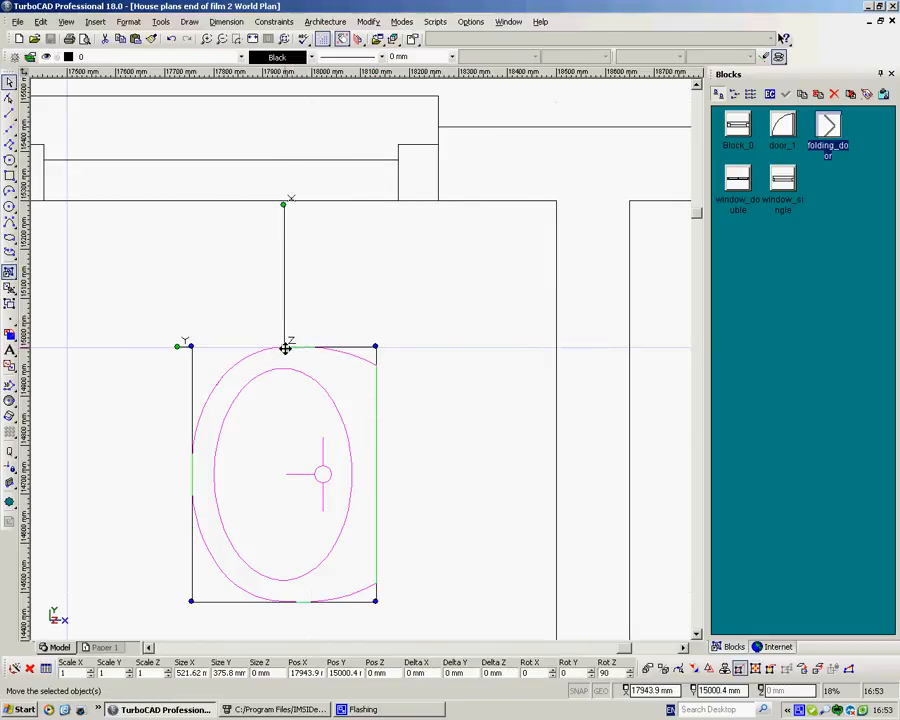
Step: Move the wash basin into the bathroom's upper corner beside the closet wall, tap side facing that wall, and deselect it
left_click_drag(286, 344, 463, 204)
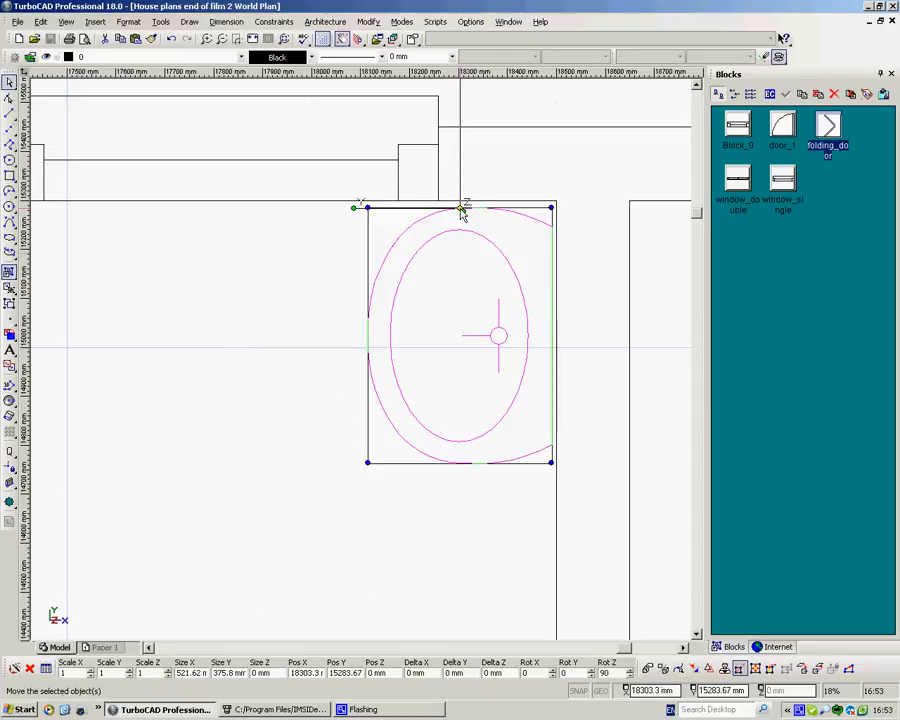
left_click(285, 364)
scroll(363, 366, "down", 2)
scroll(362, 366, "down", 3)
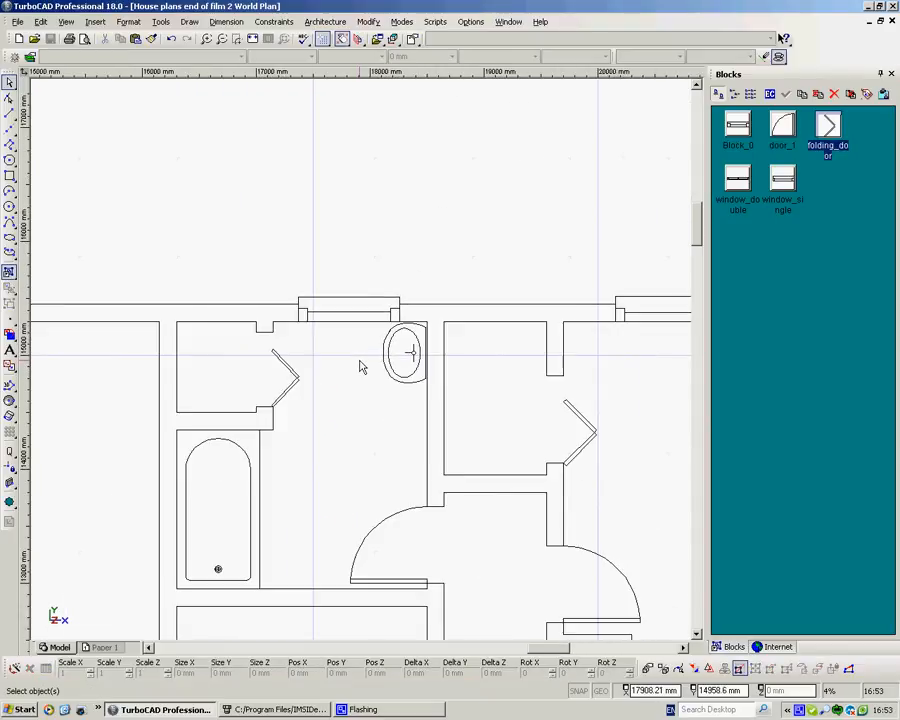
scroll(360, 368, "up", 1)
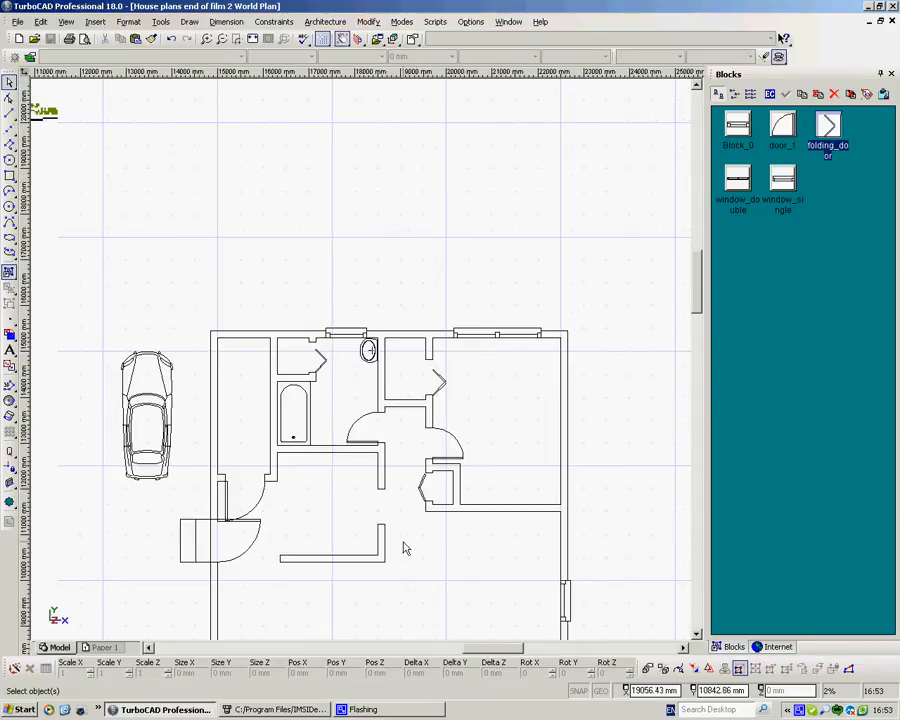
Step: Switch to the CADSymbols library to view its wash basin symbols, minimise it and return to the whole floor plan in TurboCAD
left_click(237, 710)
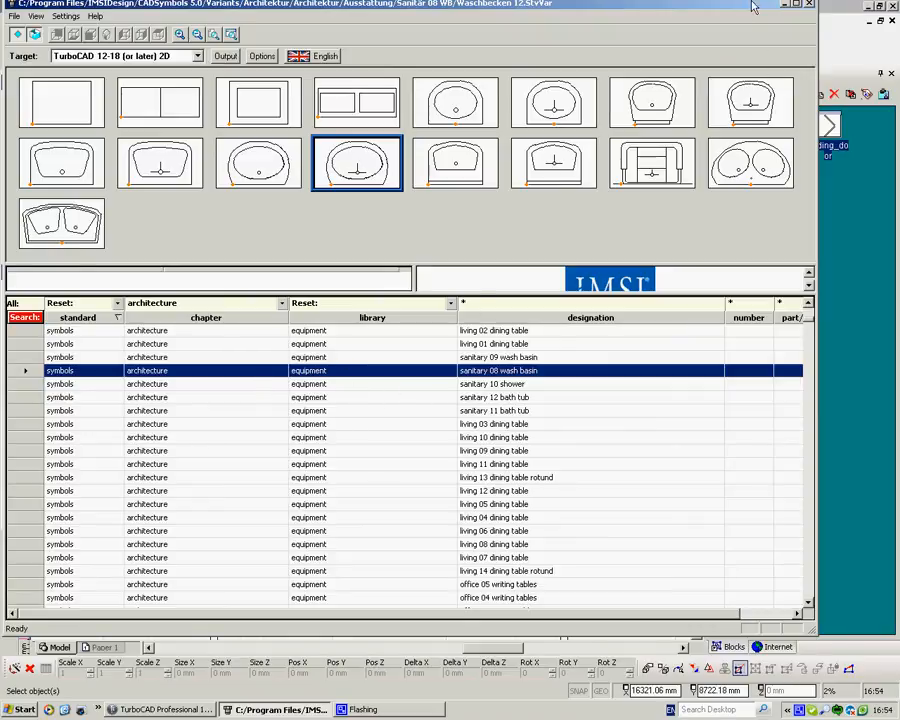
left_click(786, 7)
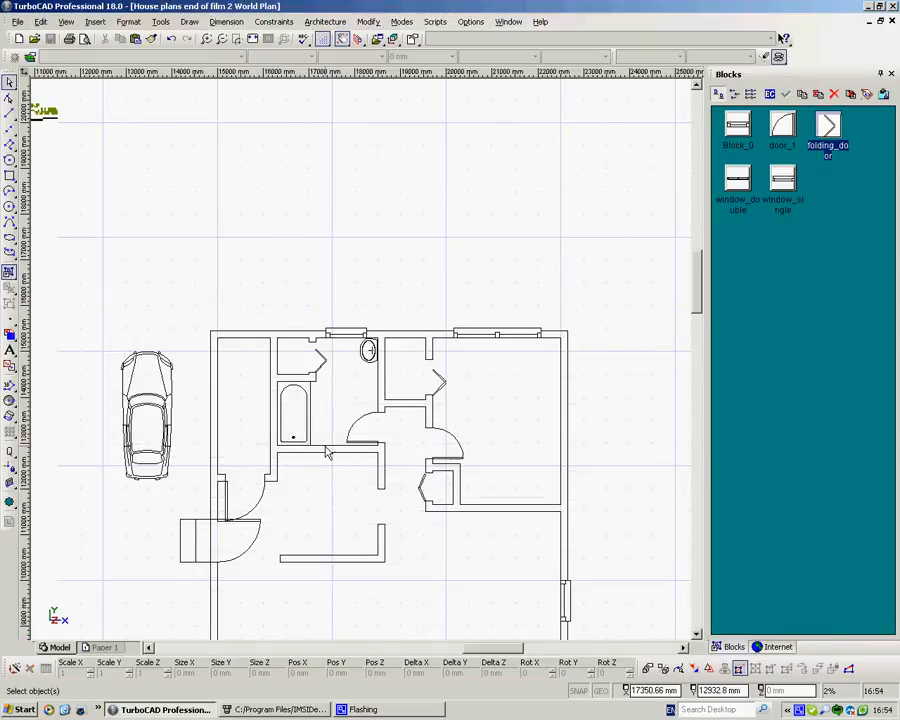
scroll(363, 366, "down", 3)
scroll(363, 366, "down", 1)
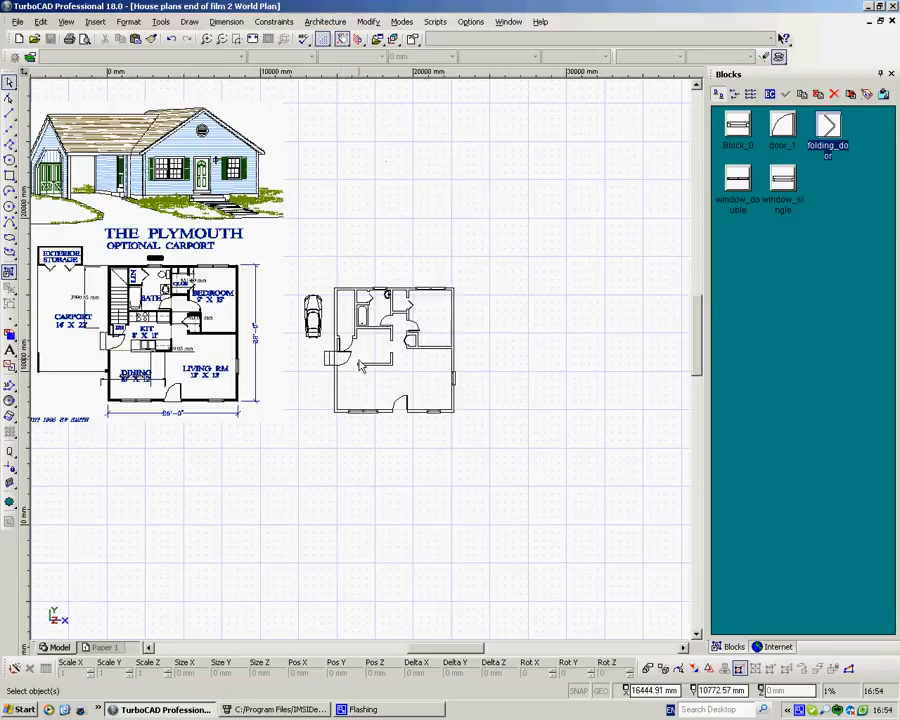
scroll(363, 366, "up", 1)
scroll(363, 366, "up", 4)
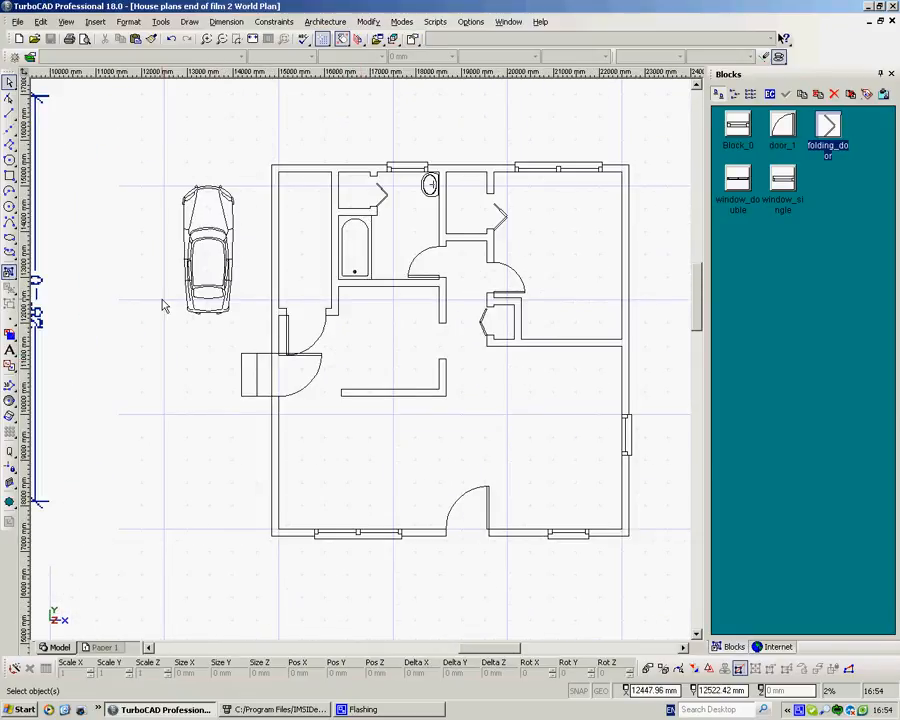
Step: Float the Text toolbar beside the floor plan and start the Text tool
left_click(10, 350)
left_click_drag(33, 355, 146, 352)
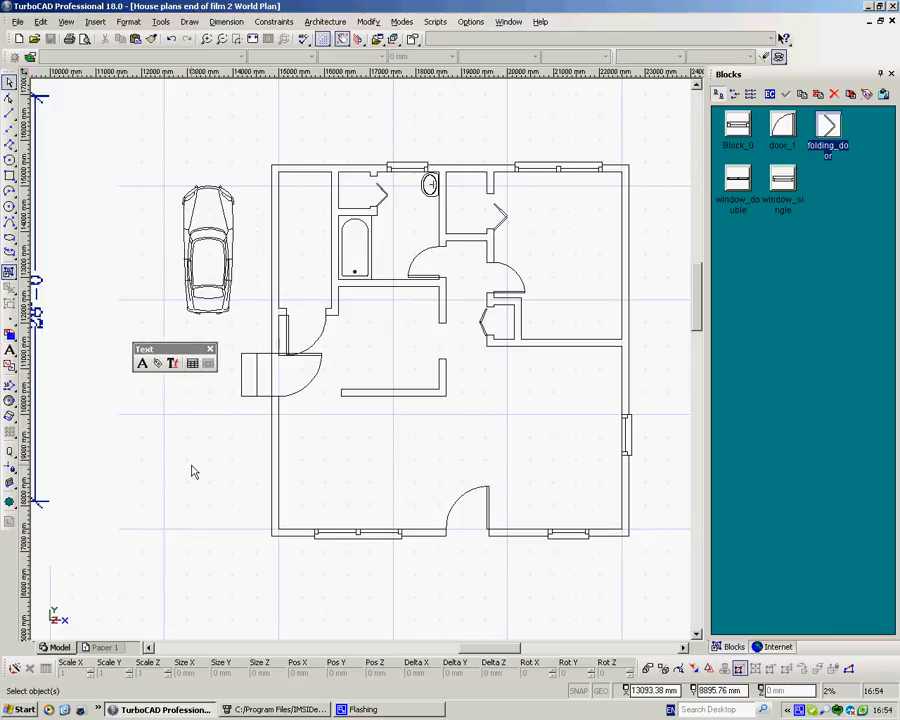
left_click(142, 363)
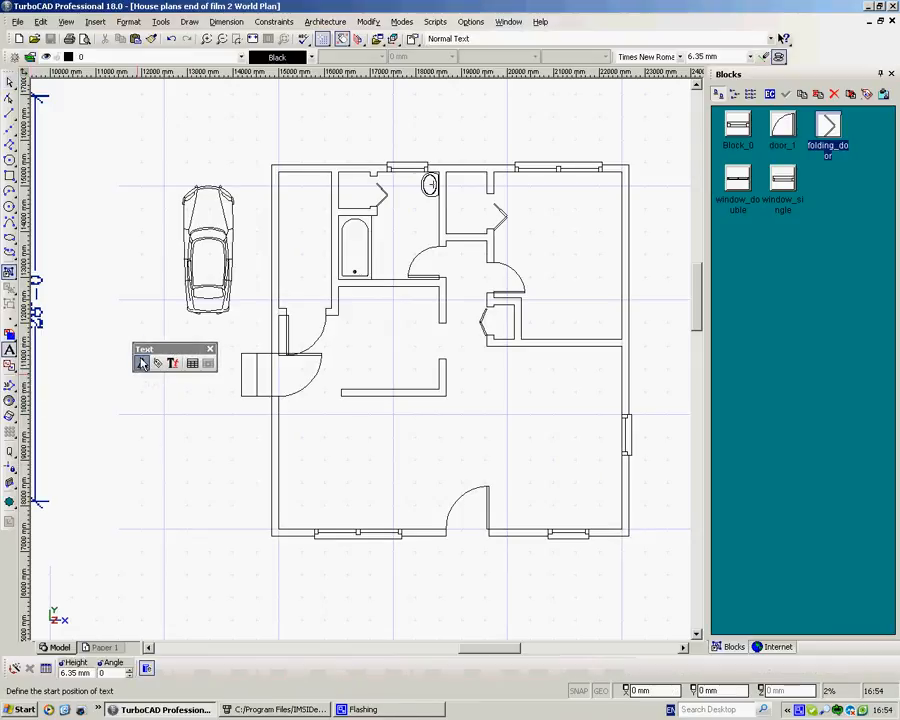
Step: Examine the text properties for font, height, mode and justification, and leave them without changes
right_click(174, 425)
left_click(211, 480)
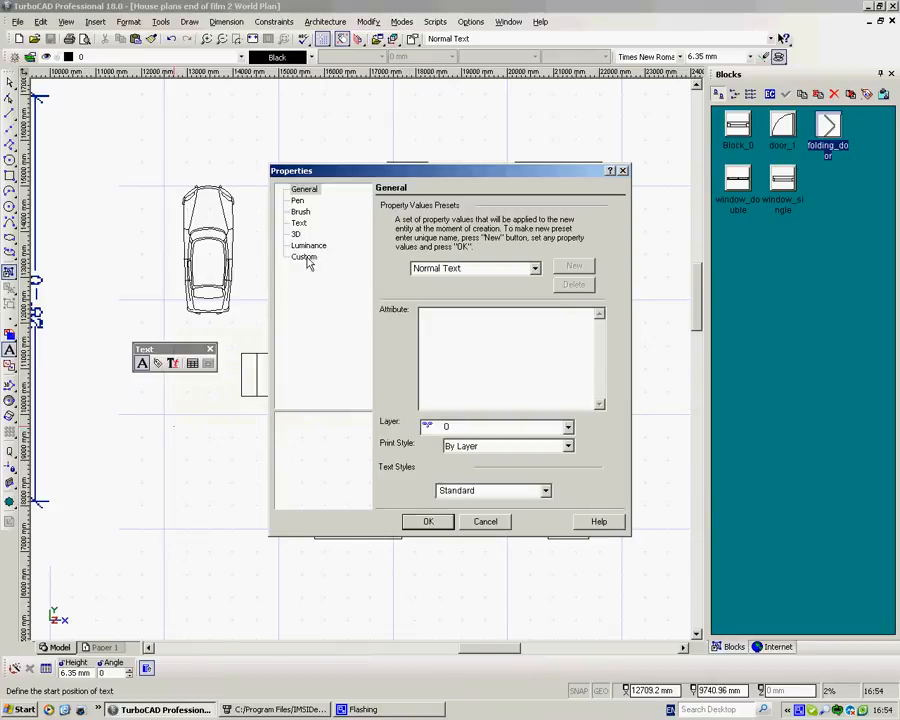
left_click(300, 223)
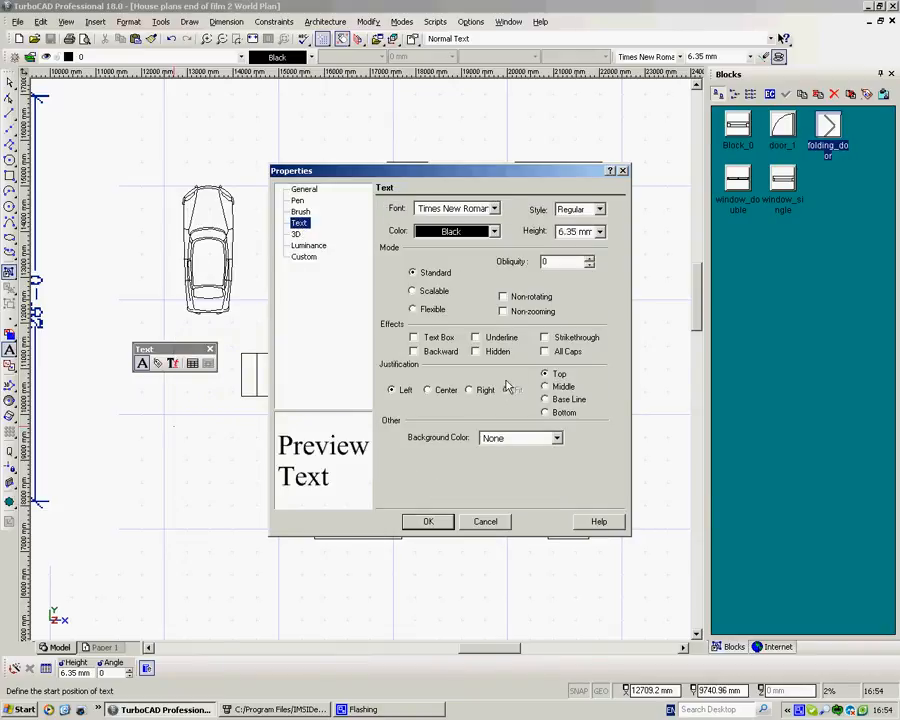
left_click(486, 522)
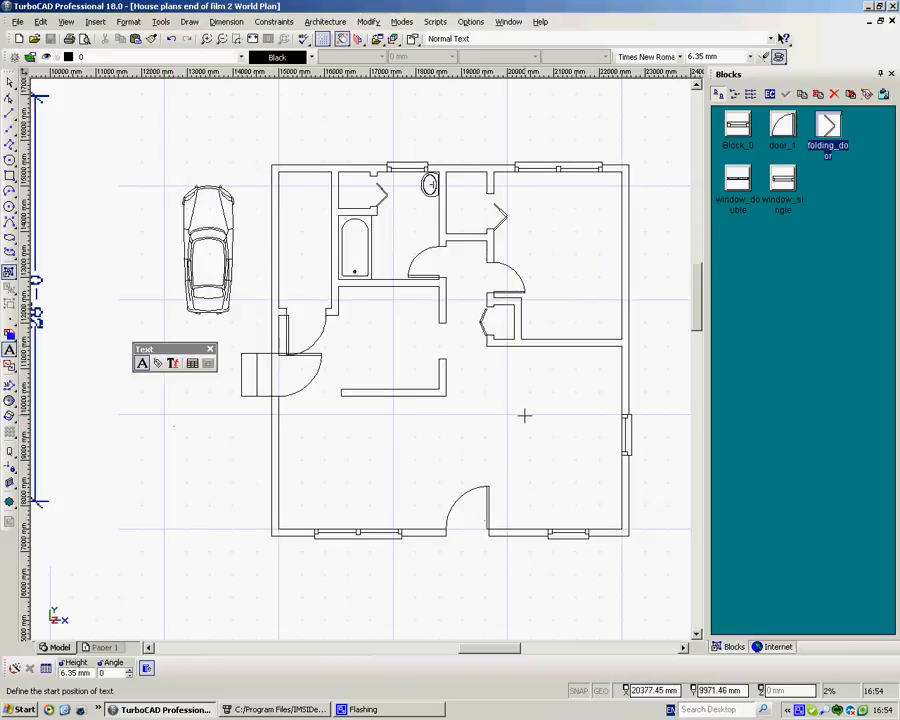
Step: Close the floating Text toolbar, keeping the Text tool active on the floor plan
scroll(659, 396, "down", 1)
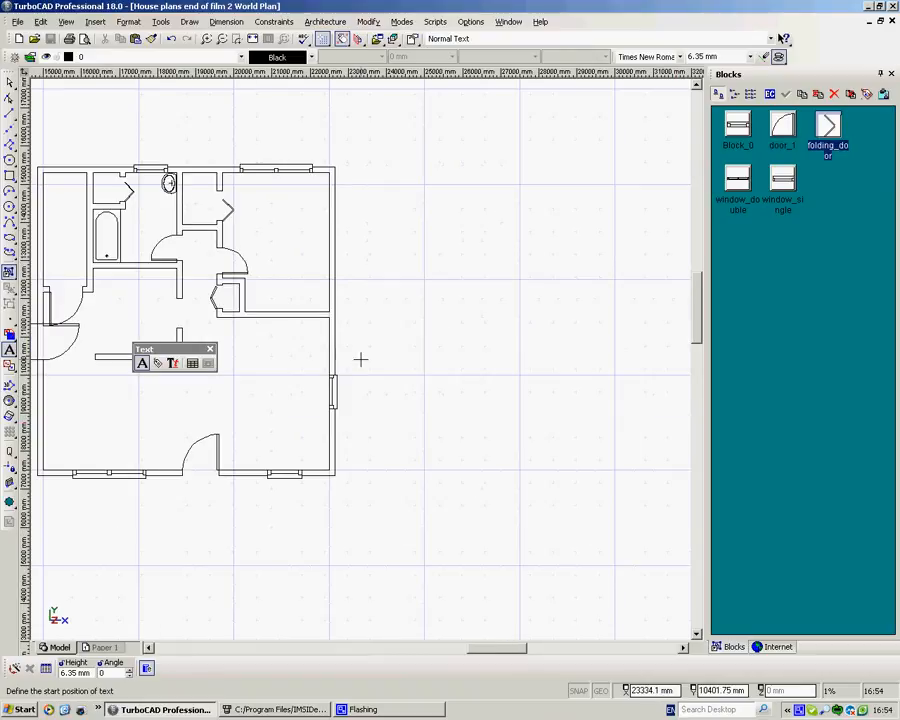
scroll(243, 330, "down", 1)
scroll(267, 339, "up", 1)
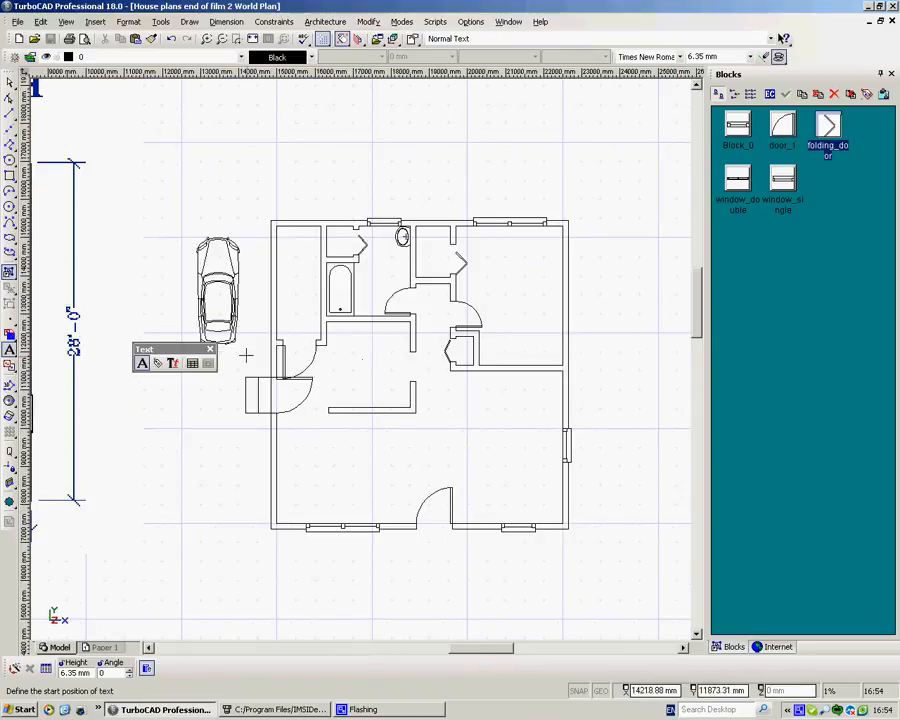
left_click(210, 349)
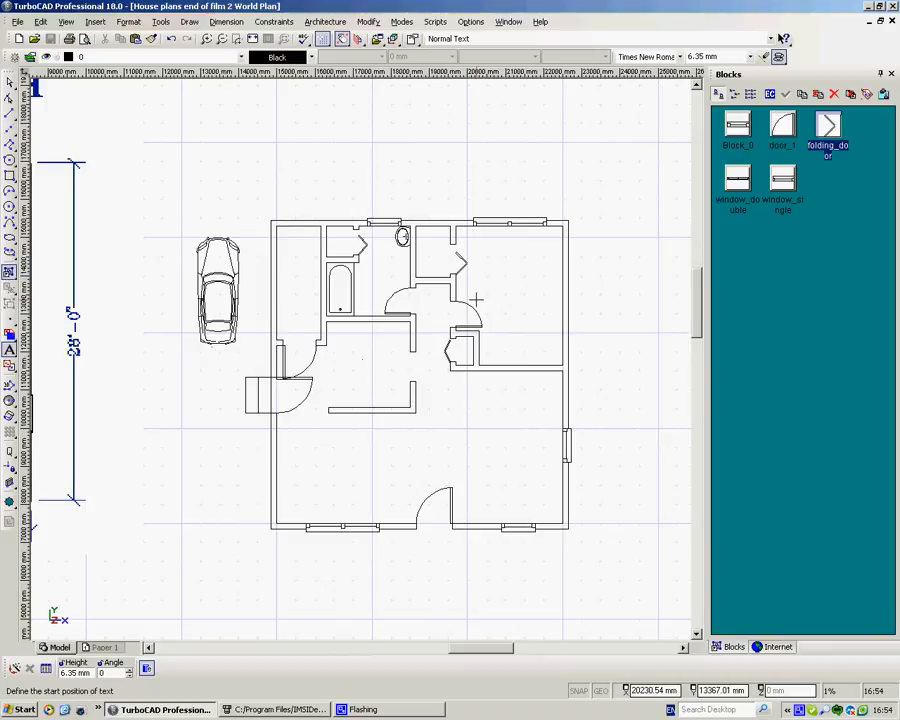
right_click(538, 165)
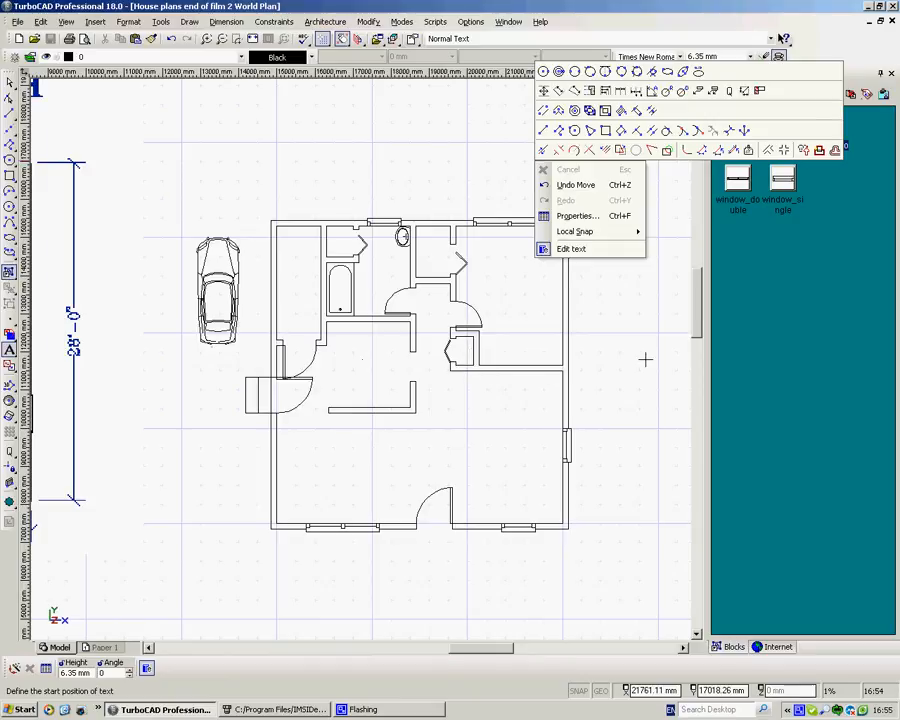
key("Escape")
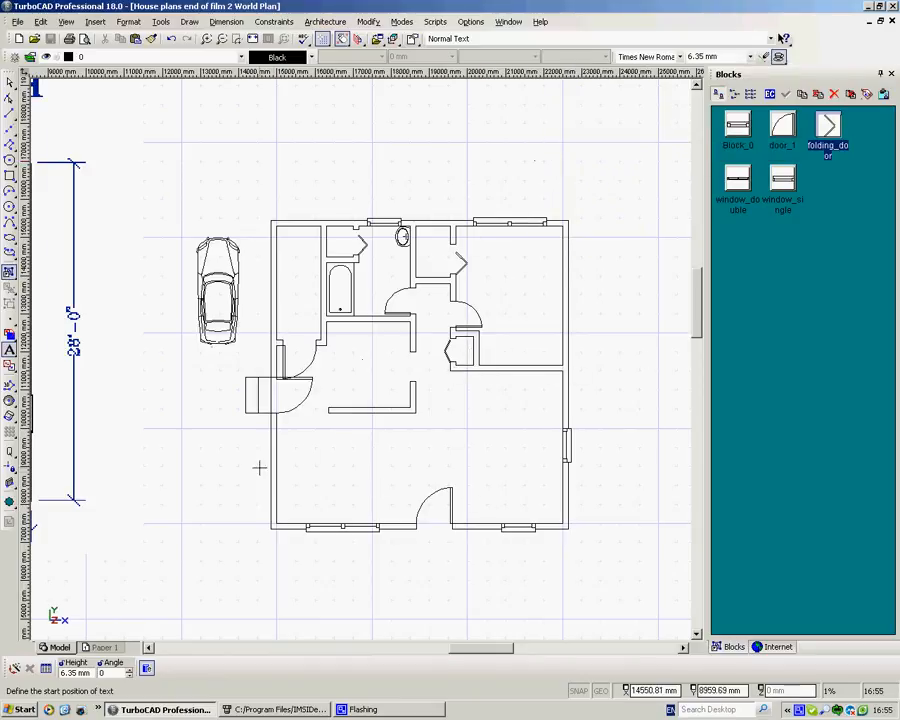